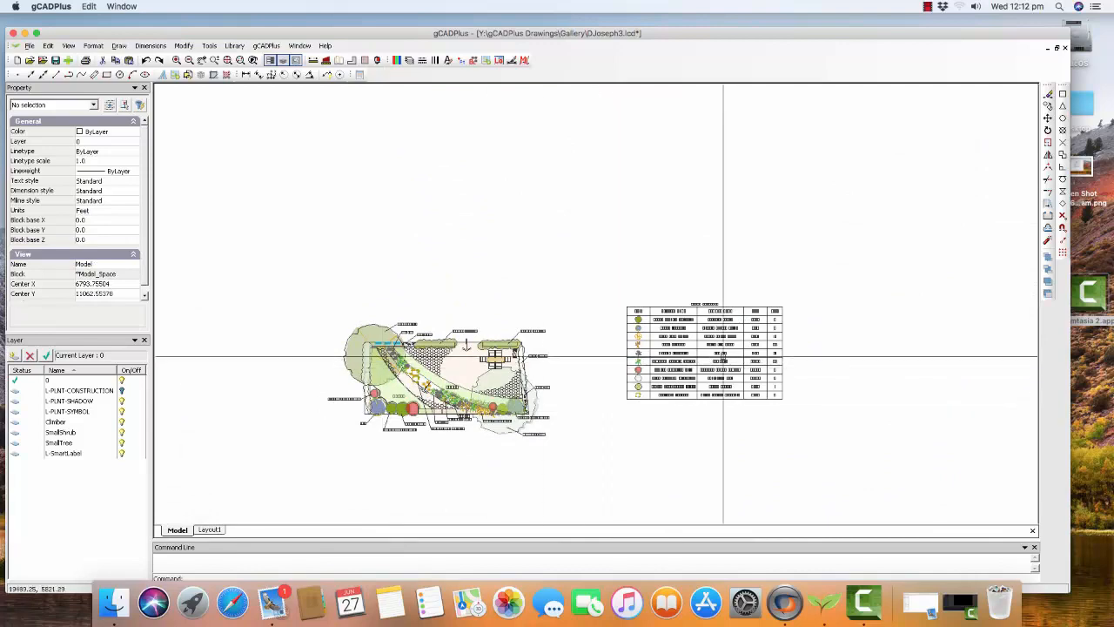
- Open the plant list for editing and sort it by common name in descending order
{"action": "scroll", "coordinate": [723, 370], "scroll_direction": "up", "scroll_amount": 2}
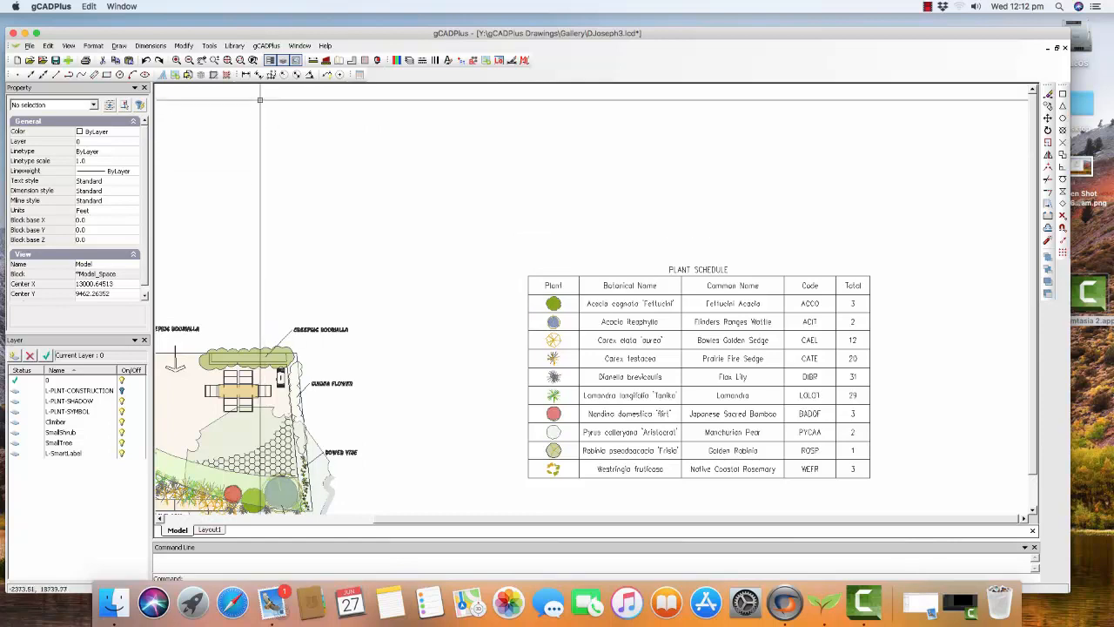
{"action": "left_click", "coordinate": [266, 45]}
{"action": "mouse_move", "coordinate": [301, 59]}
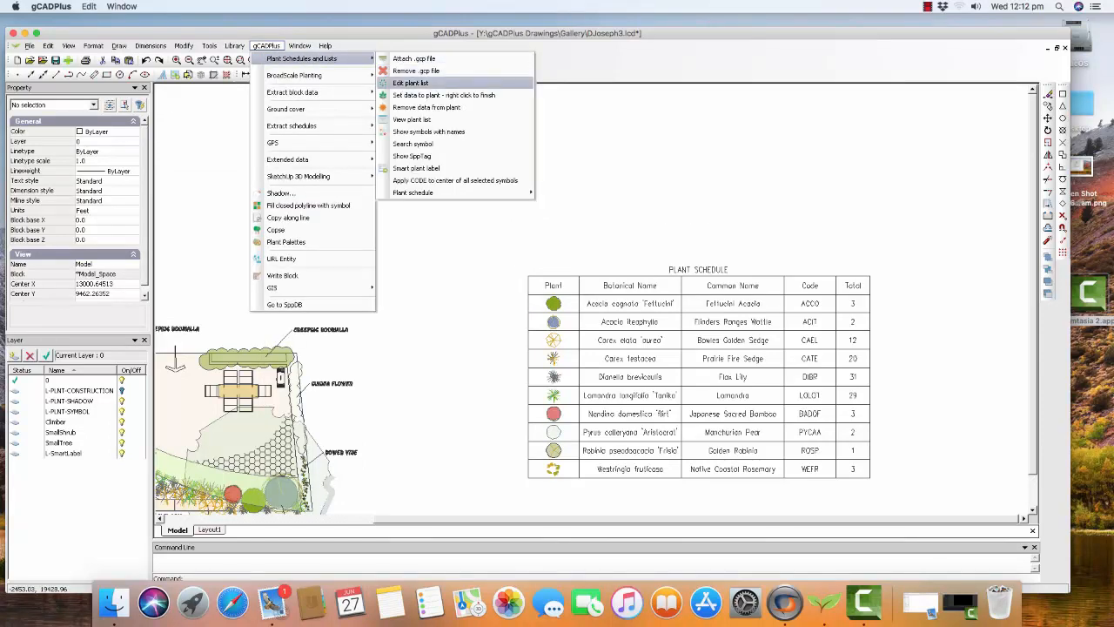
{"action": "left_click", "coordinate": [410, 83]}
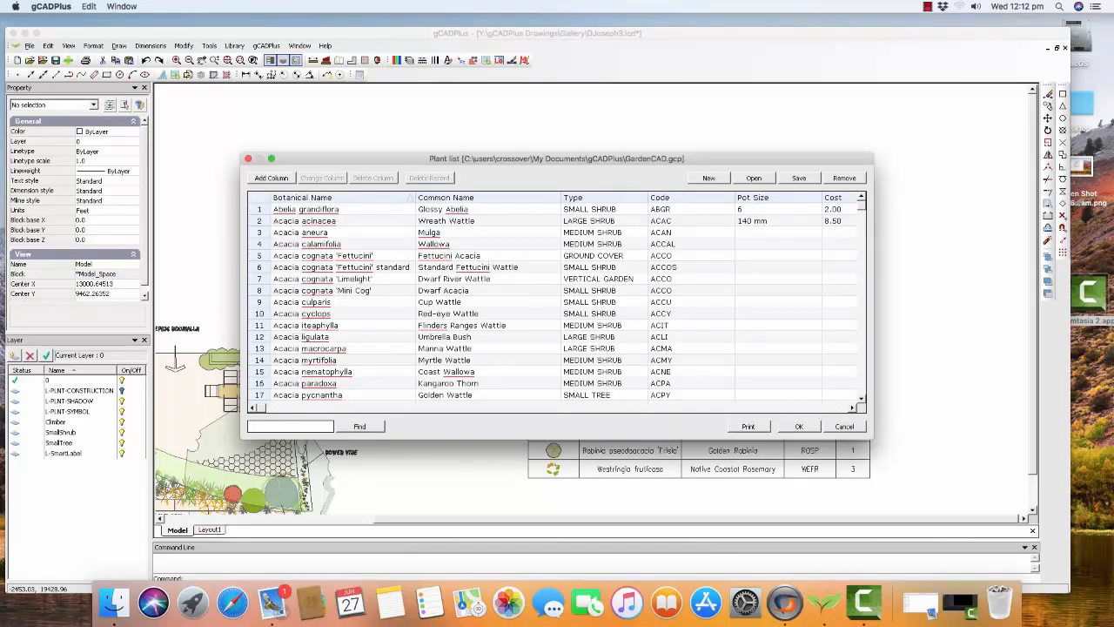
{"action": "left_click", "coordinate": [470, 197]}
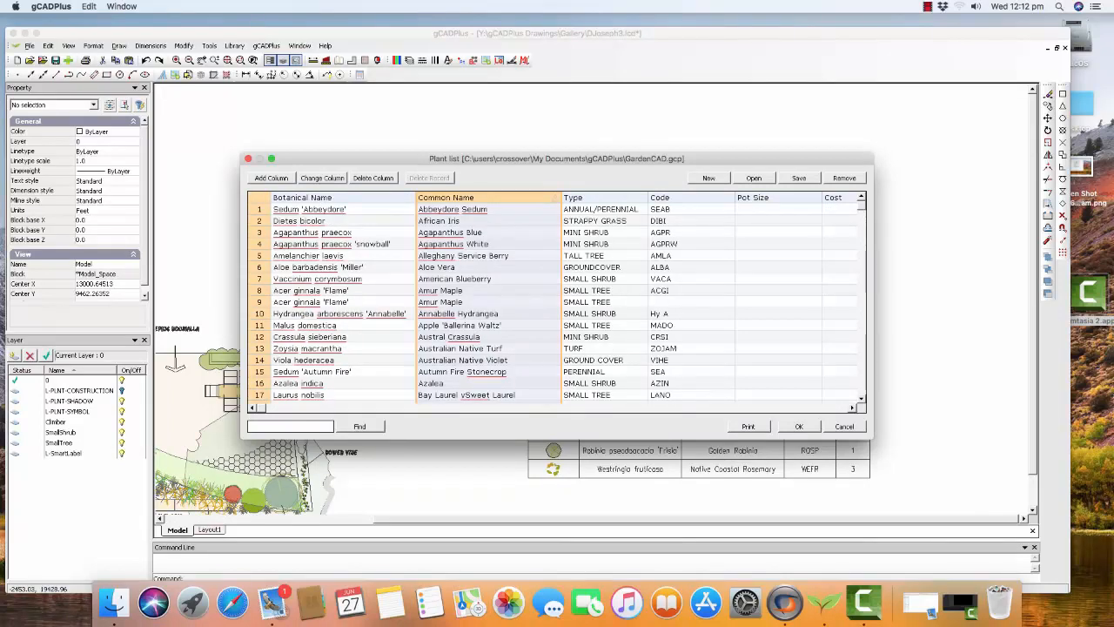
{"action": "left_click", "coordinate": [470, 198]}
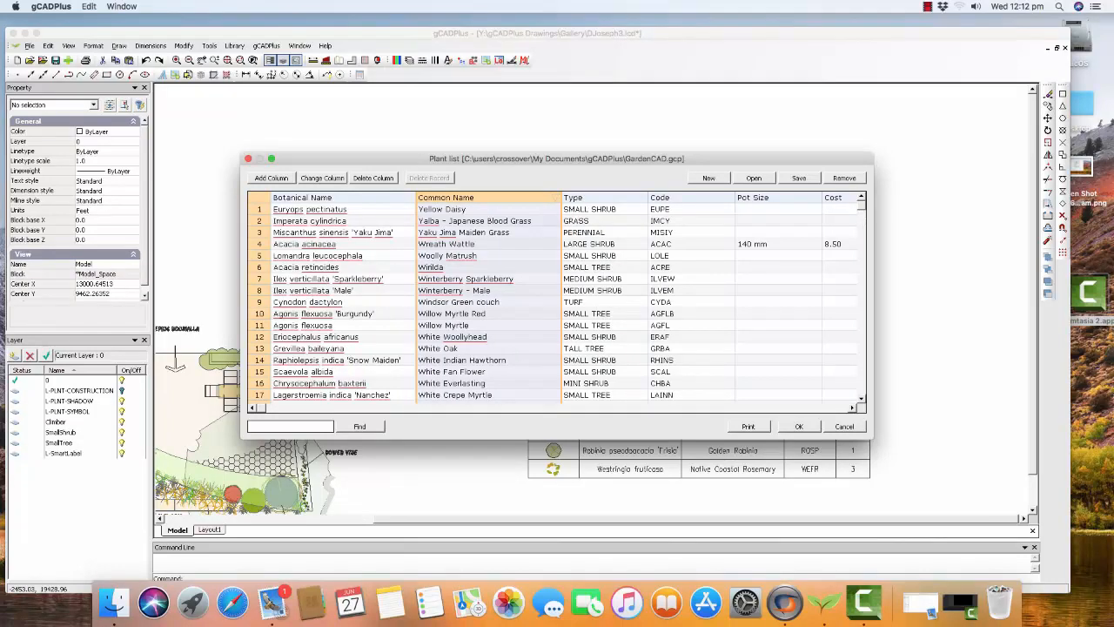
- Sort the plant list by type in descending order and look through the tree entries
{"action": "left_click", "coordinate": [601, 198]}
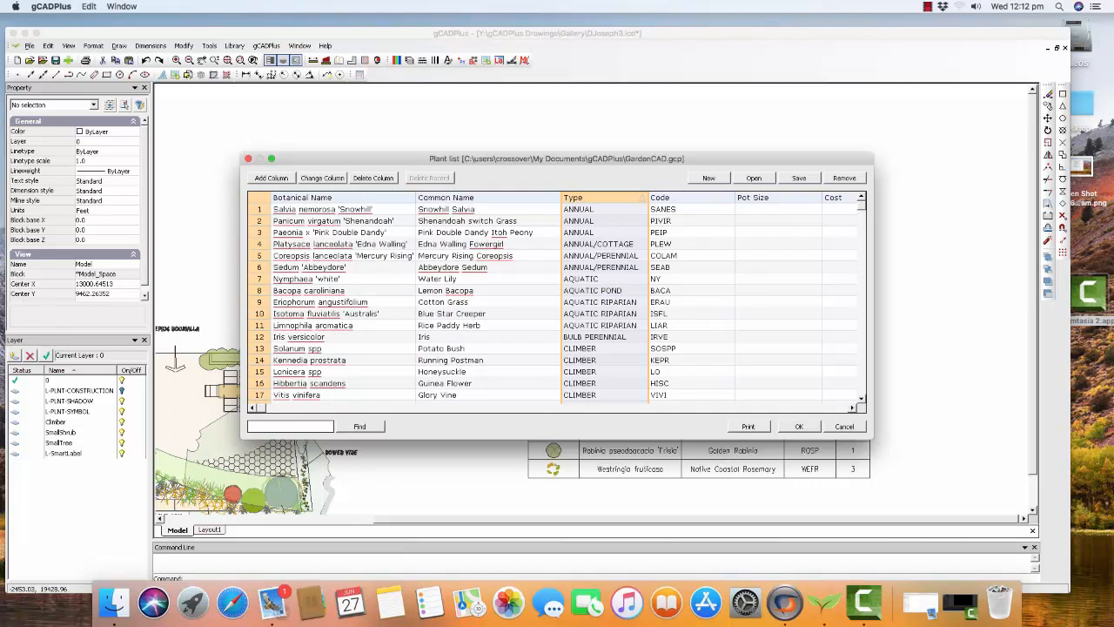
{"action": "left_click", "coordinate": [600, 197]}
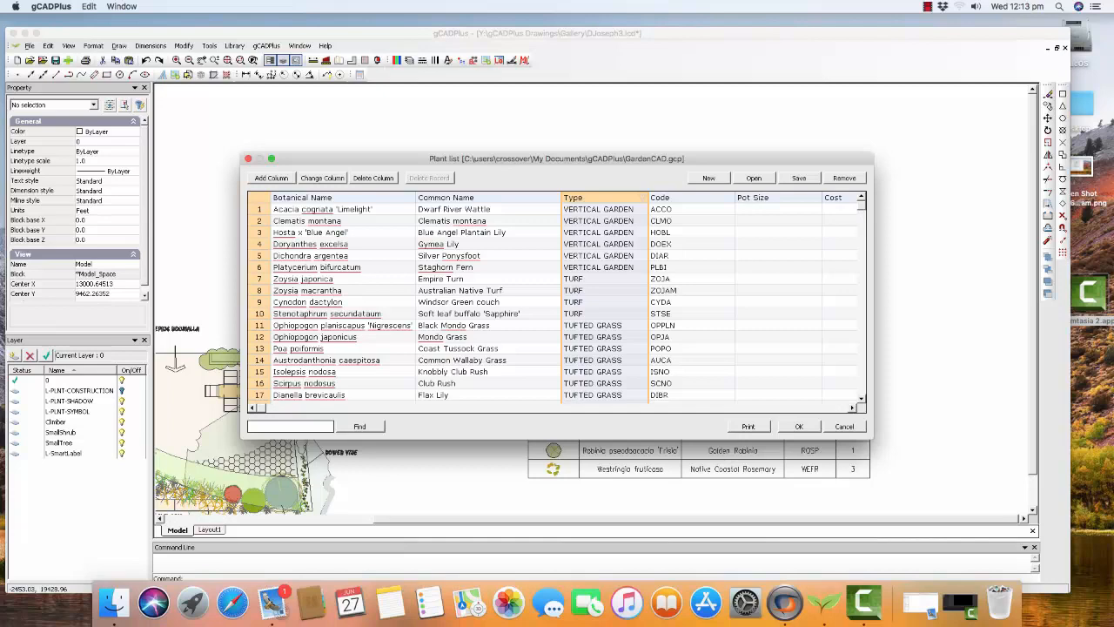
{"action": "scroll", "coordinate": [557, 302], "scroll_direction": "down", "scroll_amount": 19}
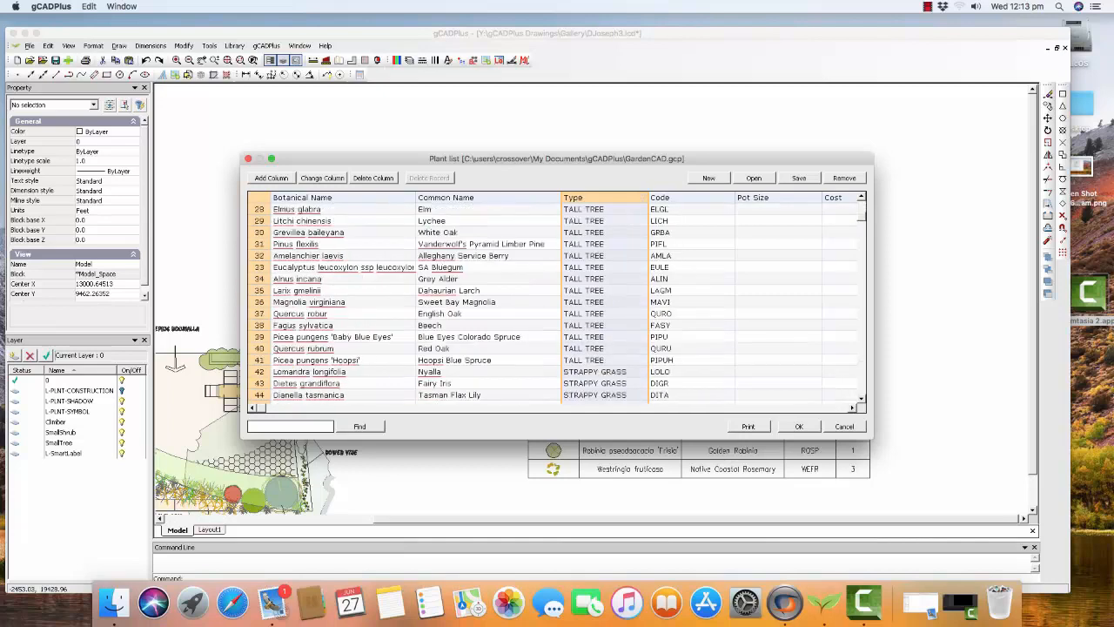
{"action": "scroll", "coordinate": [557, 302], "scroll_direction": "down", "scroll_amount": 7}
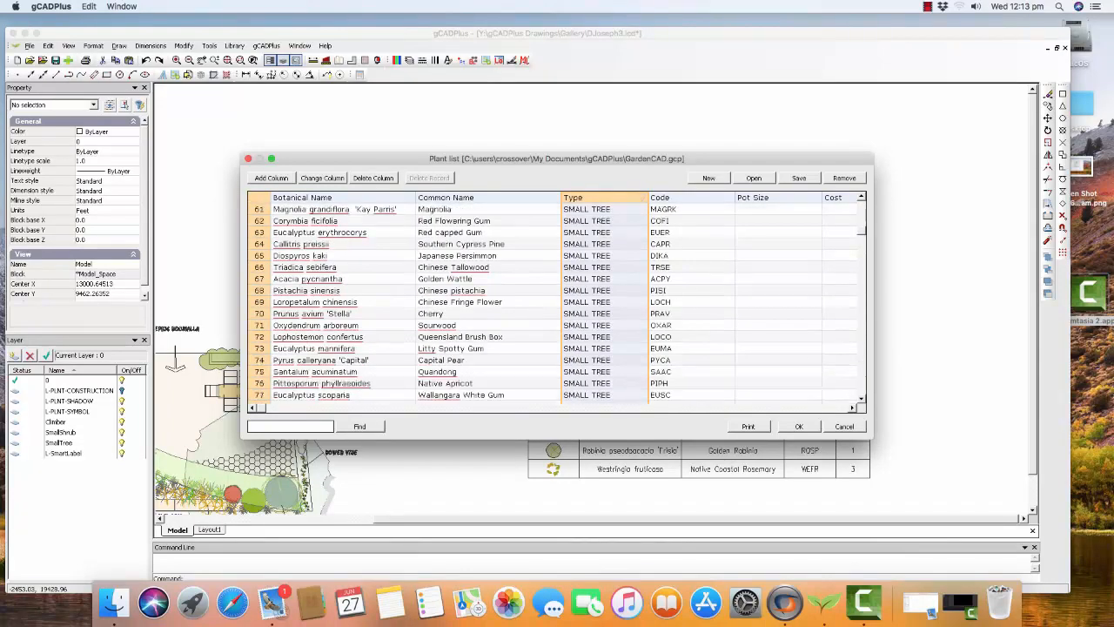
{"action": "scroll", "coordinate": [557, 302], "scroll_direction": "down", "scroll_amount": 2}
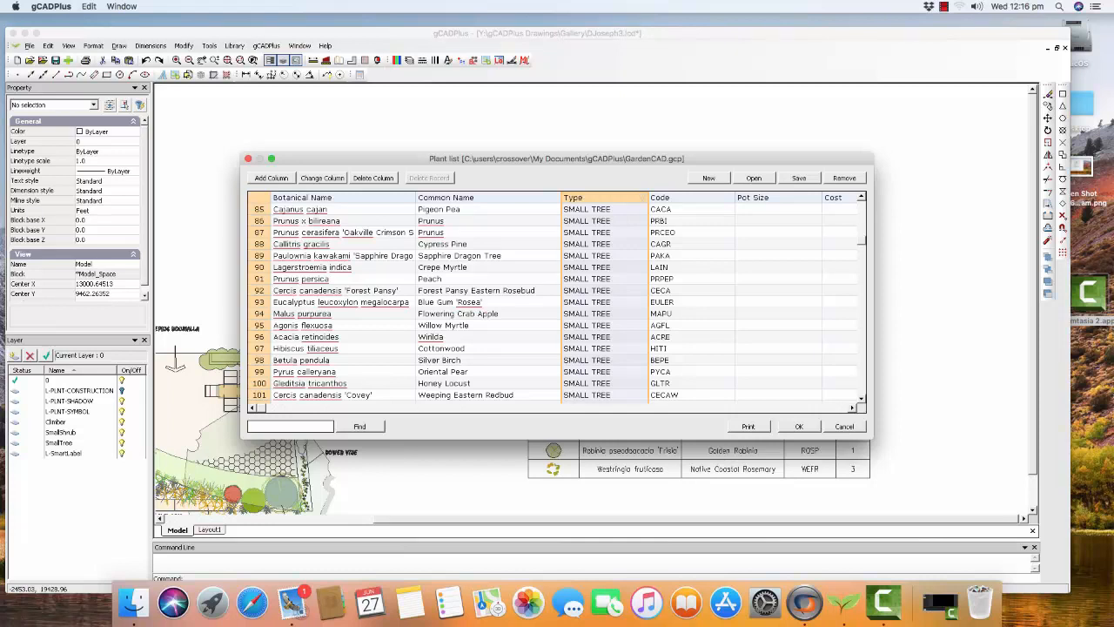
{"action": "double_click", "coordinate": [604, 198]}
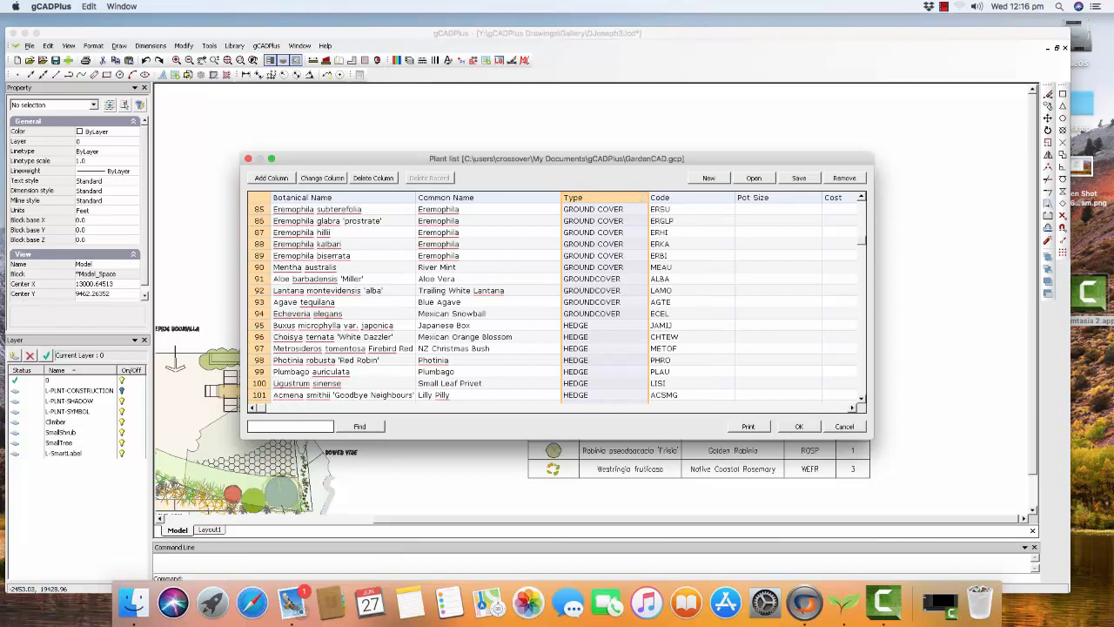
{"action": "double_click", "coordinate": [604, 198]}
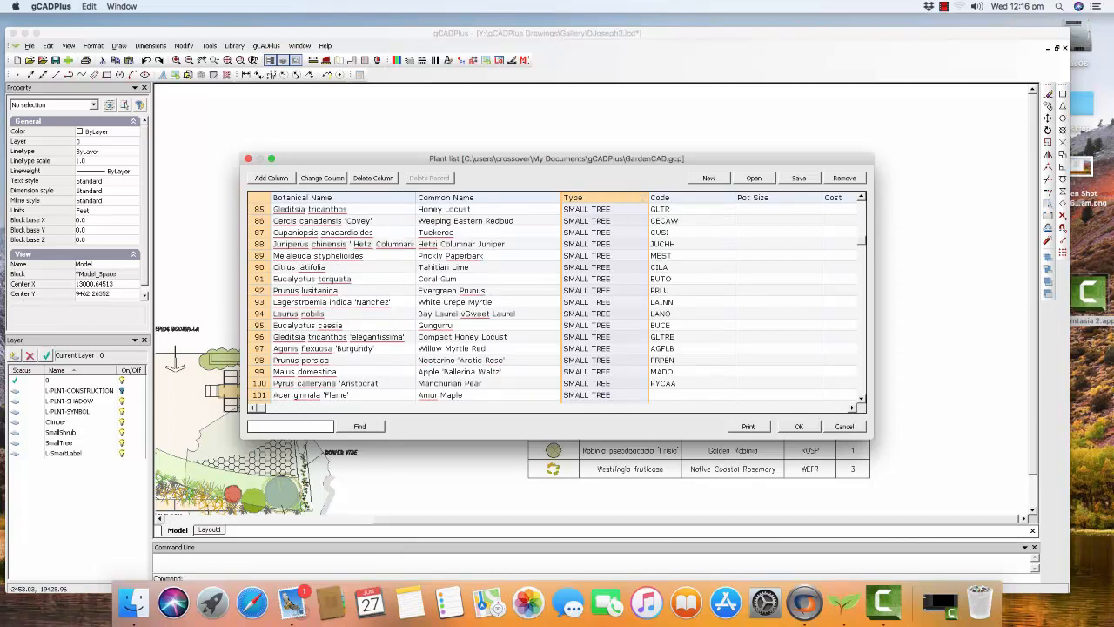
- Sort the plant list by the CUSTOM column, return to the botanical names and close the list with its changes accepted
{"action": "left_click", "coordinate": [852, 407]}
{"action": "left_click", "coordinate": [852, 407]}
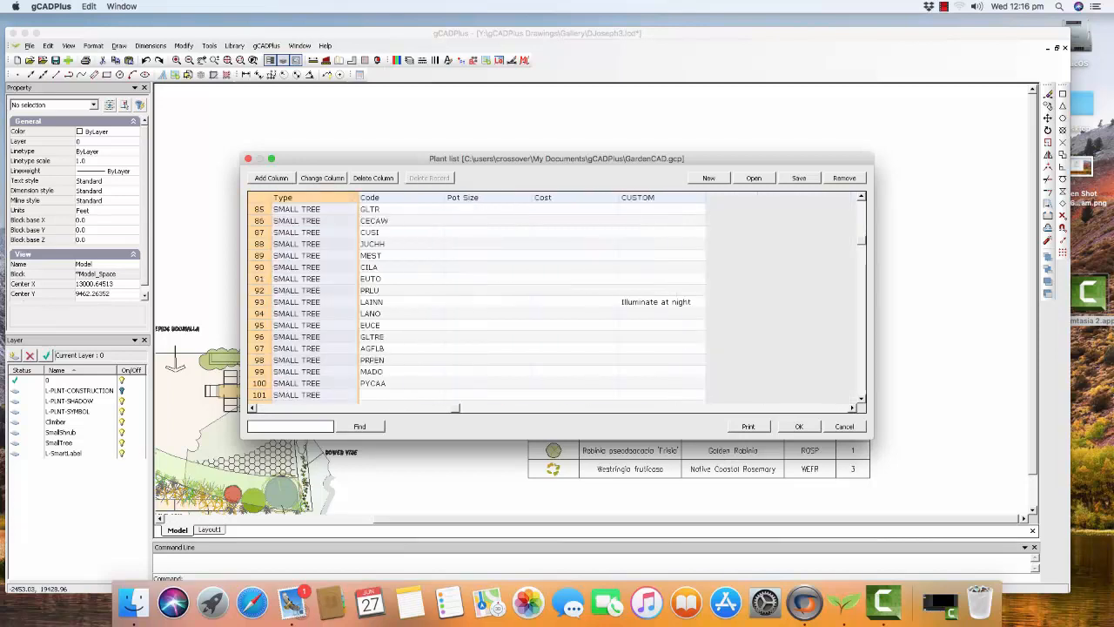
{"action": "double_click", "coordinate": [638, 198]}
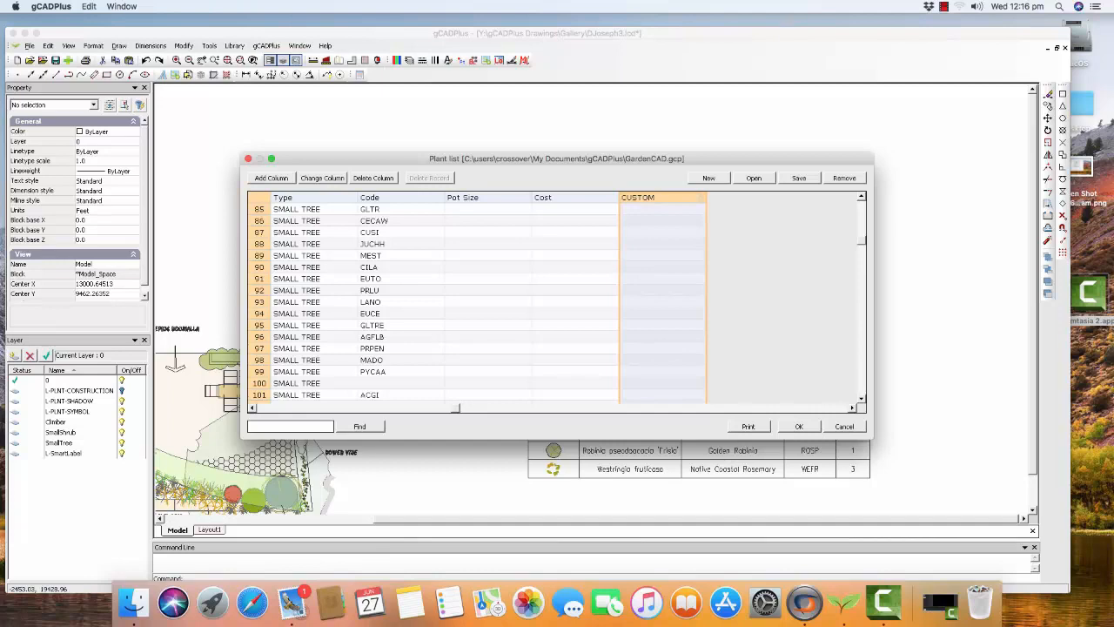
{"action": "left_click", "coordinate": [253, 407]}
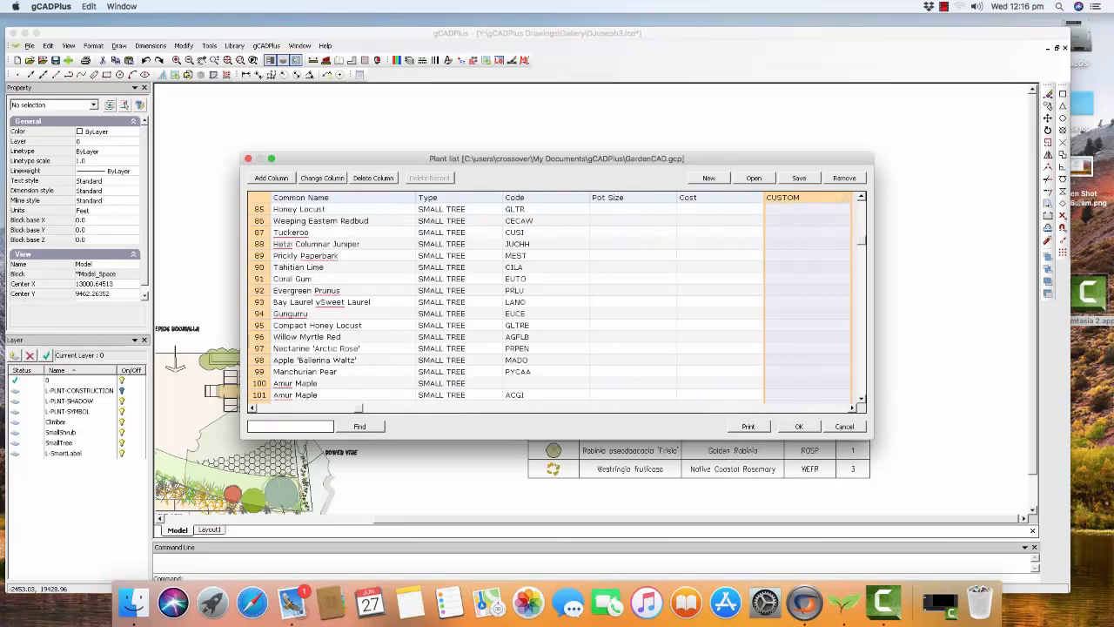
{"action": "left_click", "coordinate": [252, 407]}
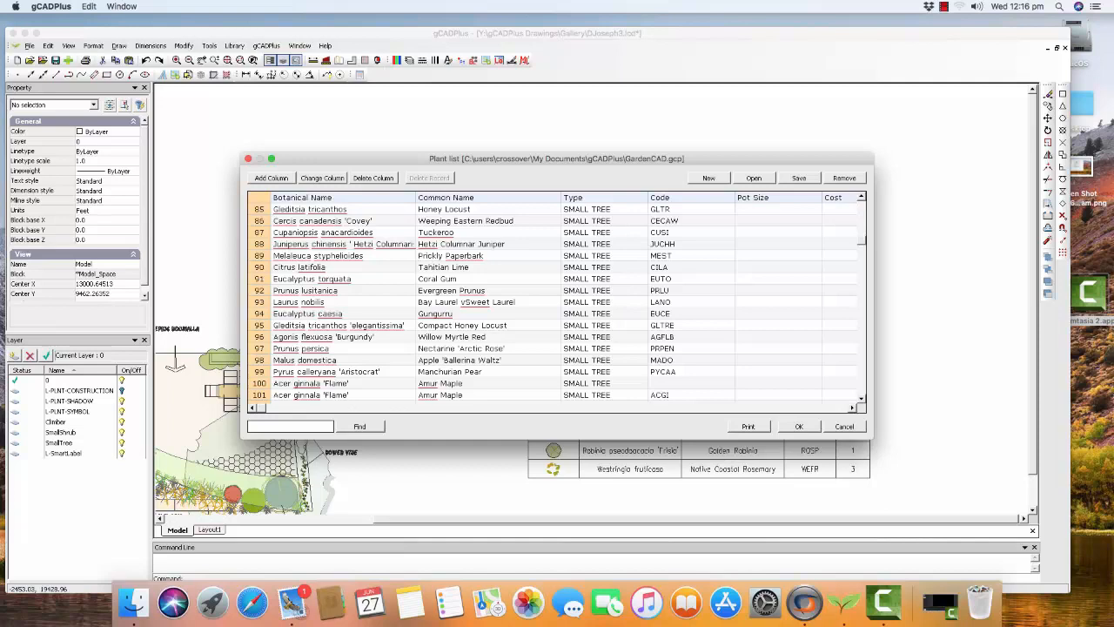
{"action": "left_click", "coordinate": [799, 426]}
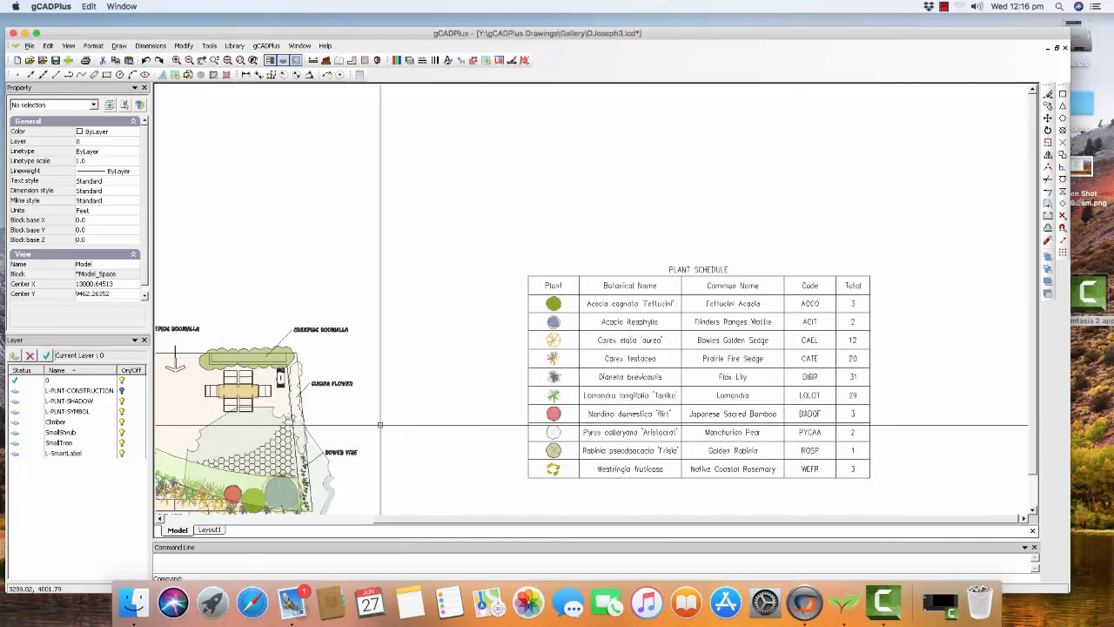
{"action": "middle_click_drag", "start_coordinate": [369, 383], "coordinate": [537, 263]}
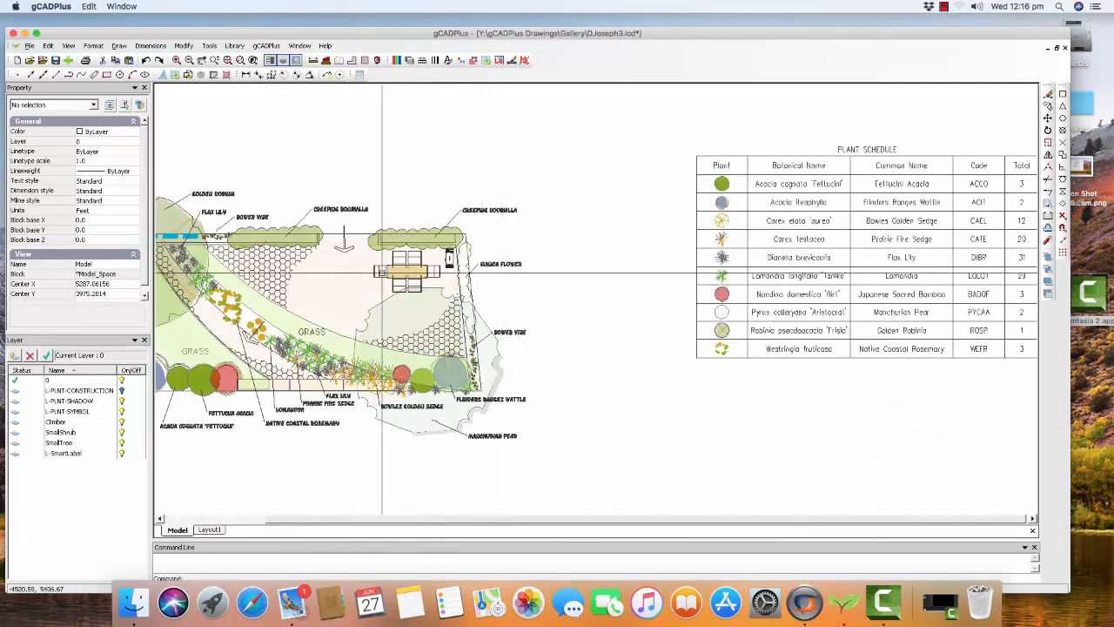
{"action": "middle_click_drag", "start_coordinate": [333, 272], "coordinate": [452, 274]}
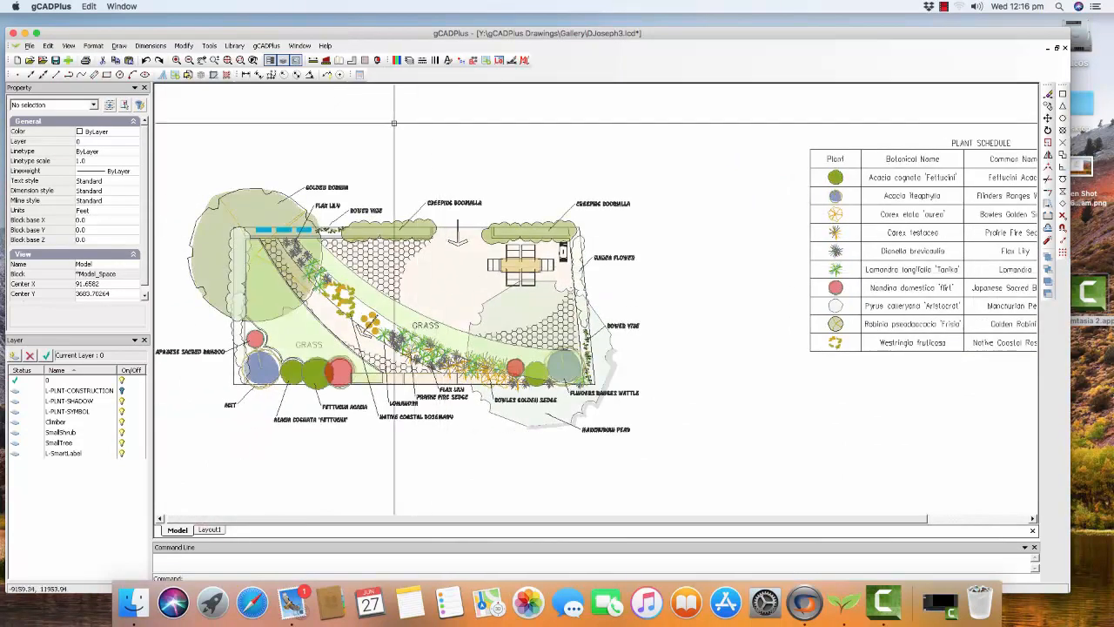
{"action": "left_click", "coordinate": [266, 46]}
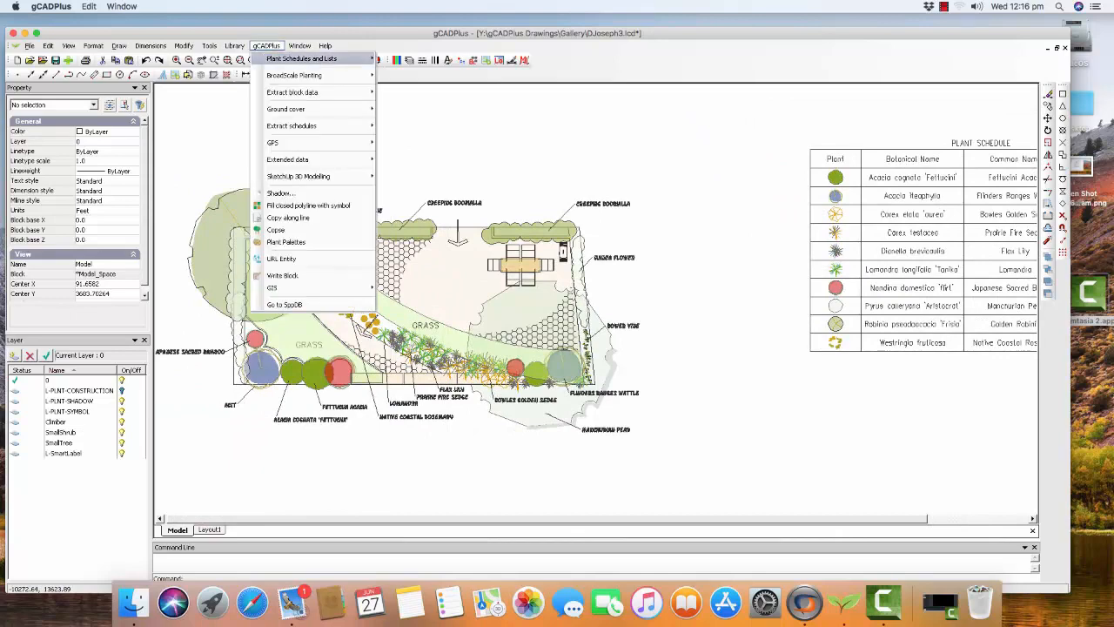
{"action": "mouse_move", "coordinate": [301, 58]}
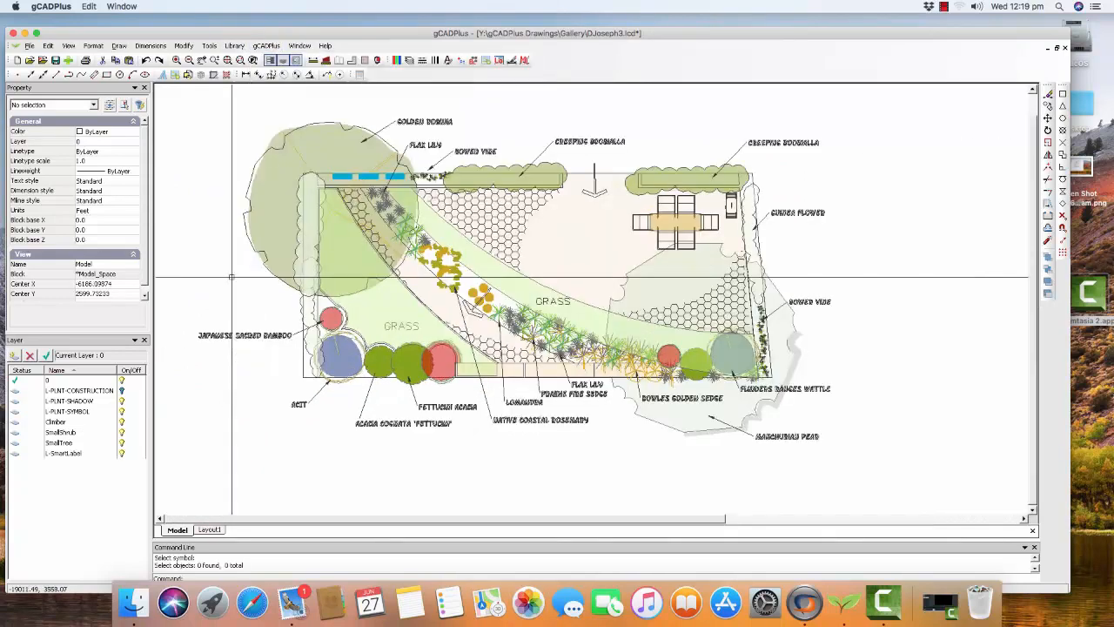
- Select the scalloped plant symbol beside the Japanese Sacred Bamboo and start setting plant data to it
{"action": "scroll", "coordinate": [307, 321], "scroll_direction": "up", "scroll_amount": 5}
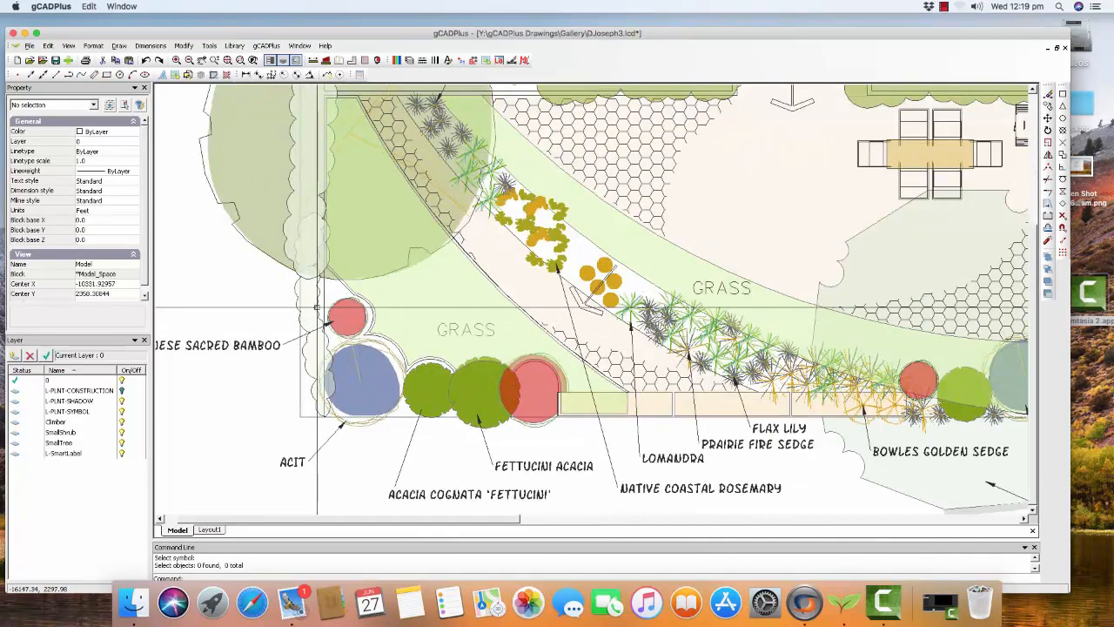
{"action": "left_click", "coordinate": [315, 307]}
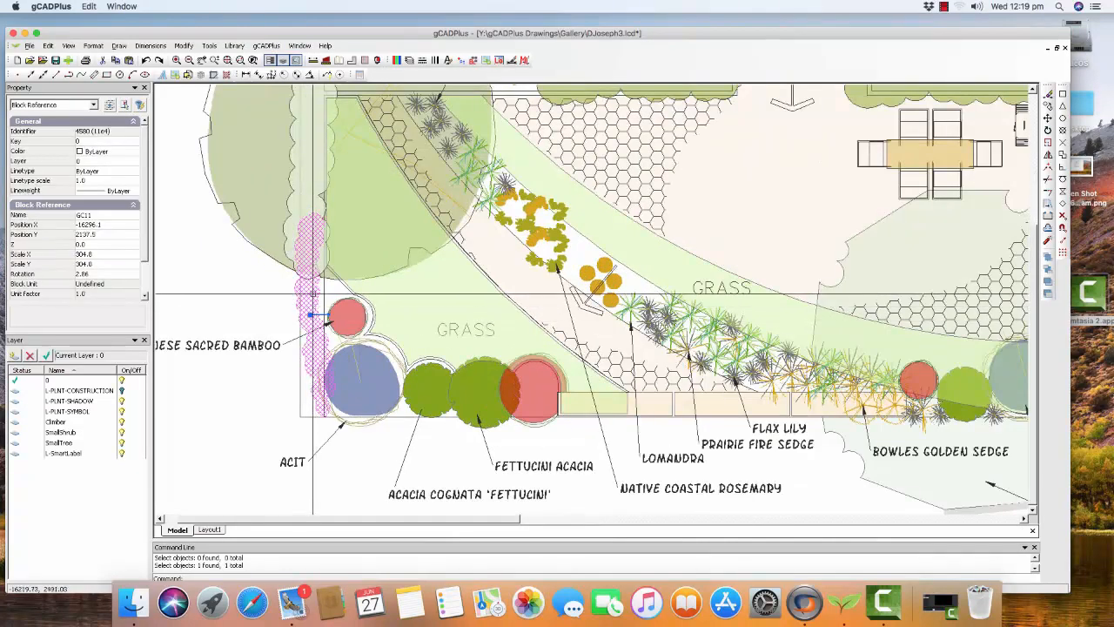
{"action": "left_click", "coordinate": [266, 46]}
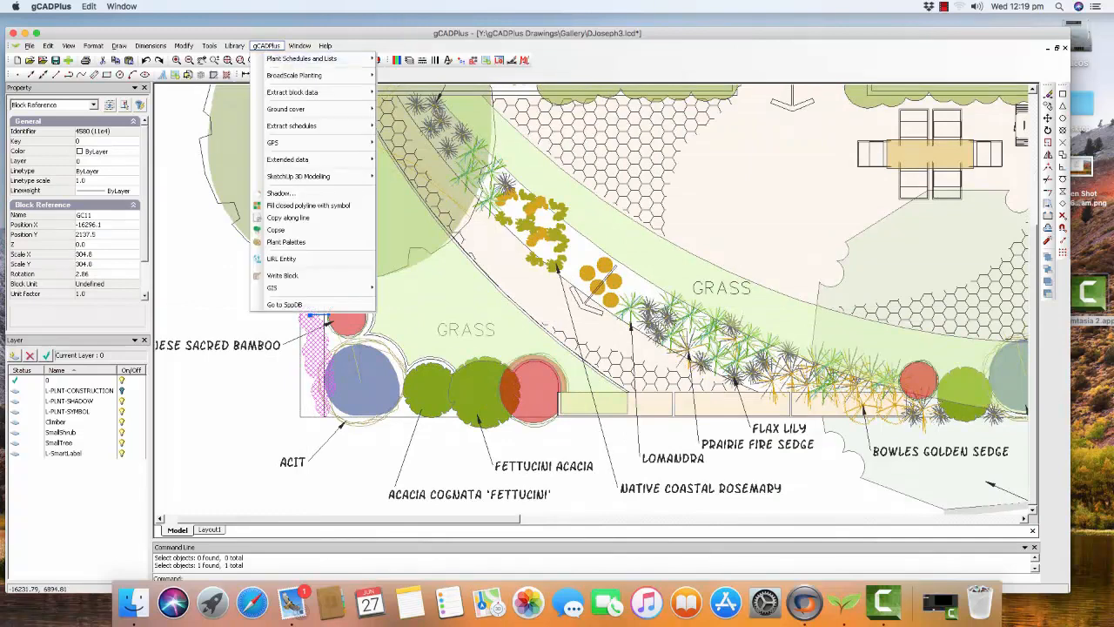
{"action": "mouse_move", "coordinate": [301, 58]}
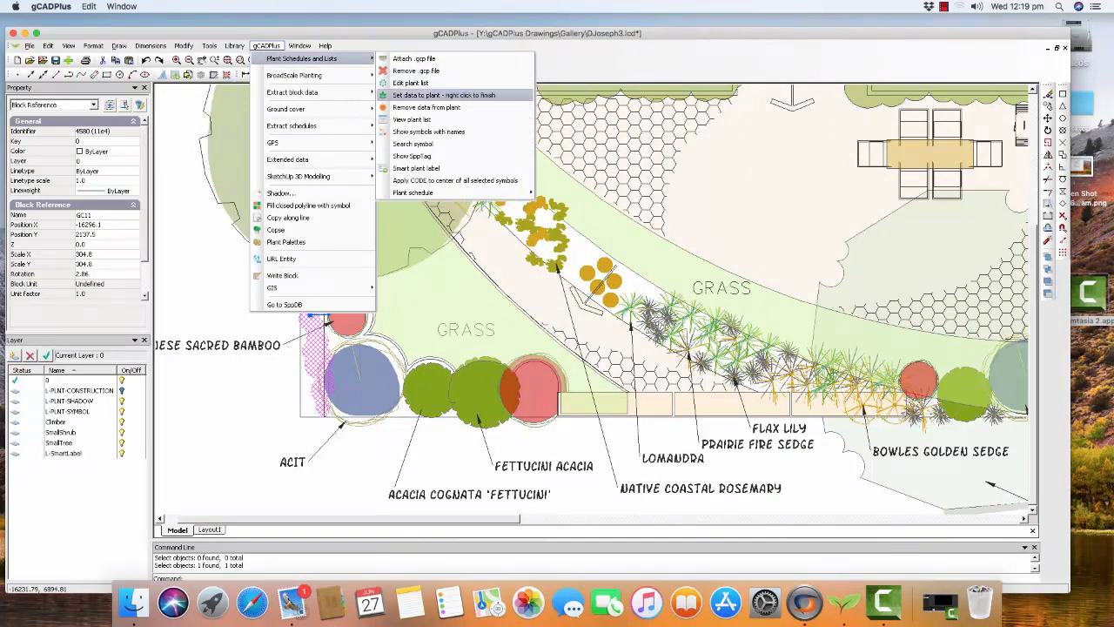
{"action": "left_click", "coordinate": [410, 83]}
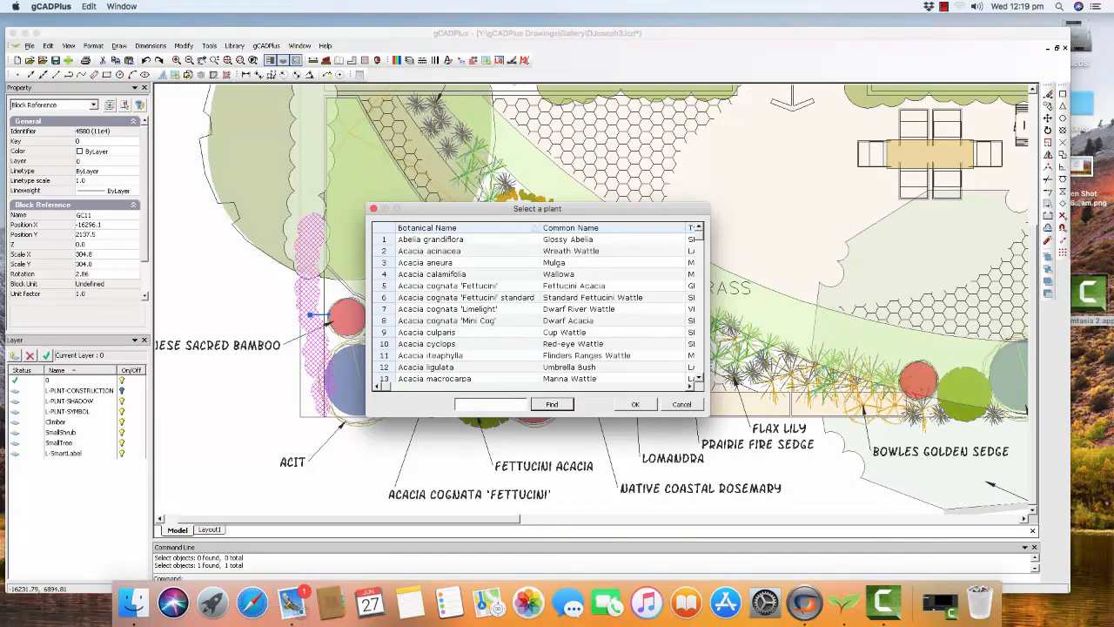
- Sort the selectable plants by type in ascending order and go to the GROUND COVER entries
{"action": "left_click", "coordinate": [690, 387]}
{"action": "left_click", "coordinate": [689, 386]}
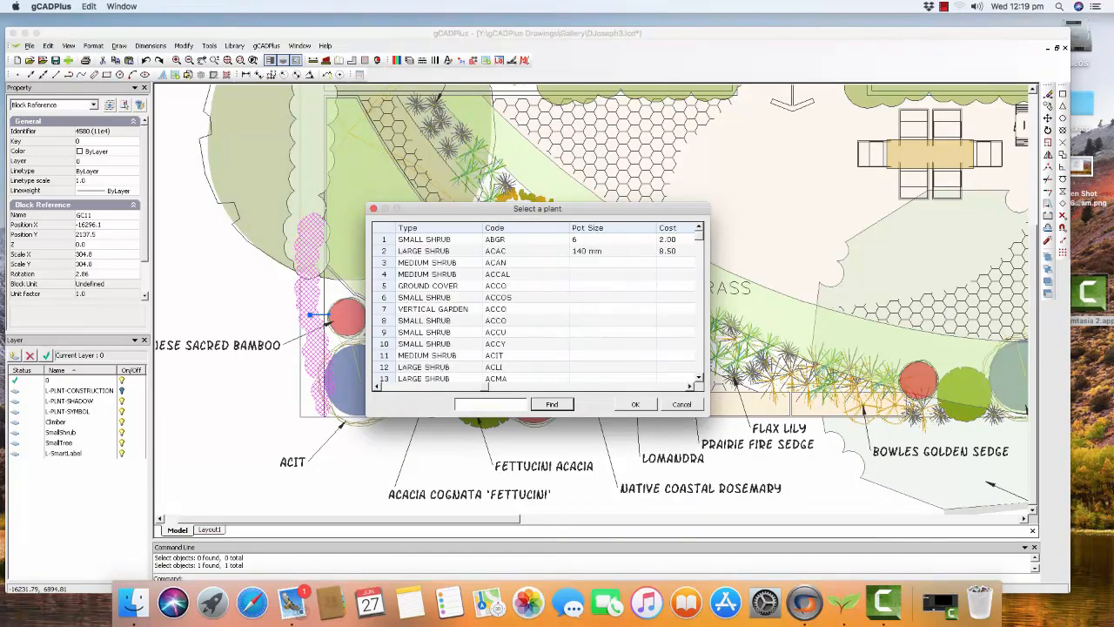
{"action": "left_click", "coordinate": [426, 228]}
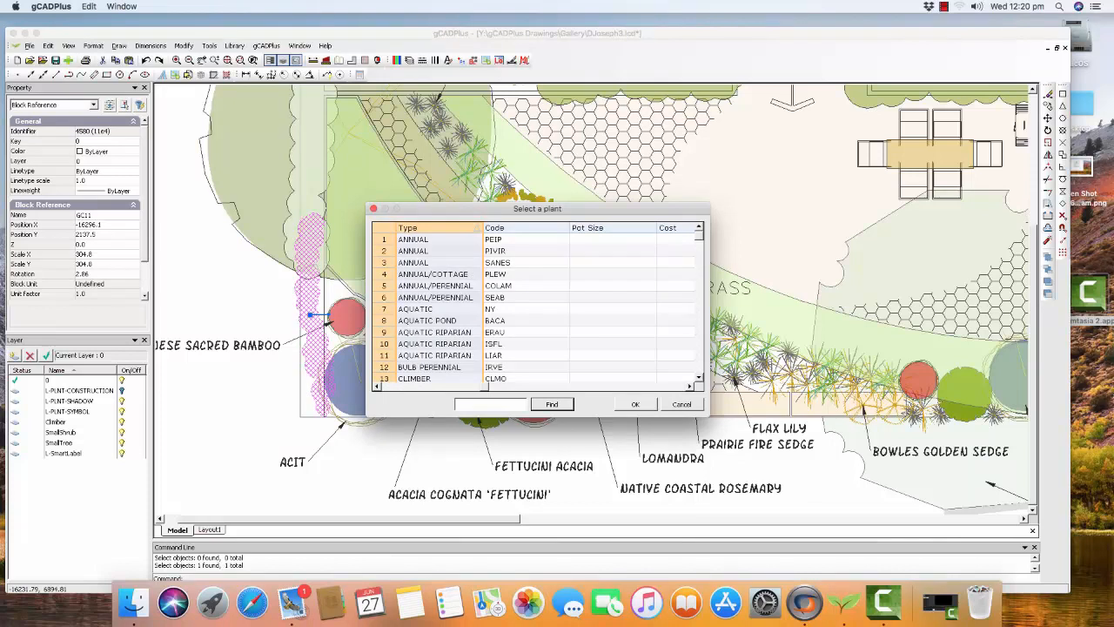
{"action": "left_click", "coordinate": [427, 228]}
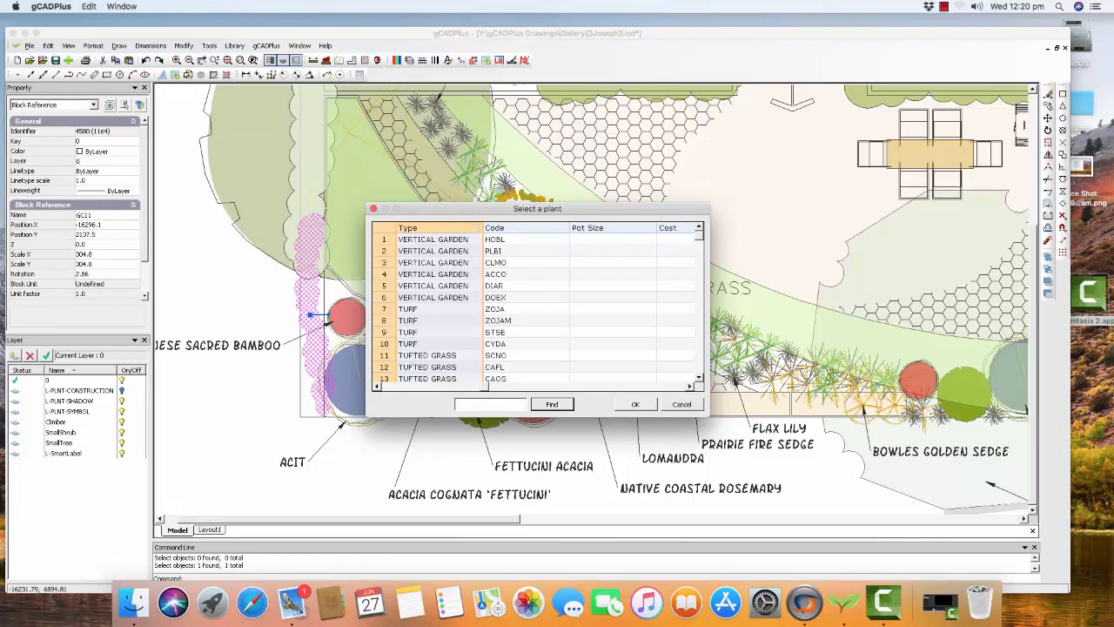
{"action": "left_click", "coordinate": [426, 228]}
{"action": "scroll", "coordinate": [537, 309], "scroll_direction": "down", "scroll_amount": 10}
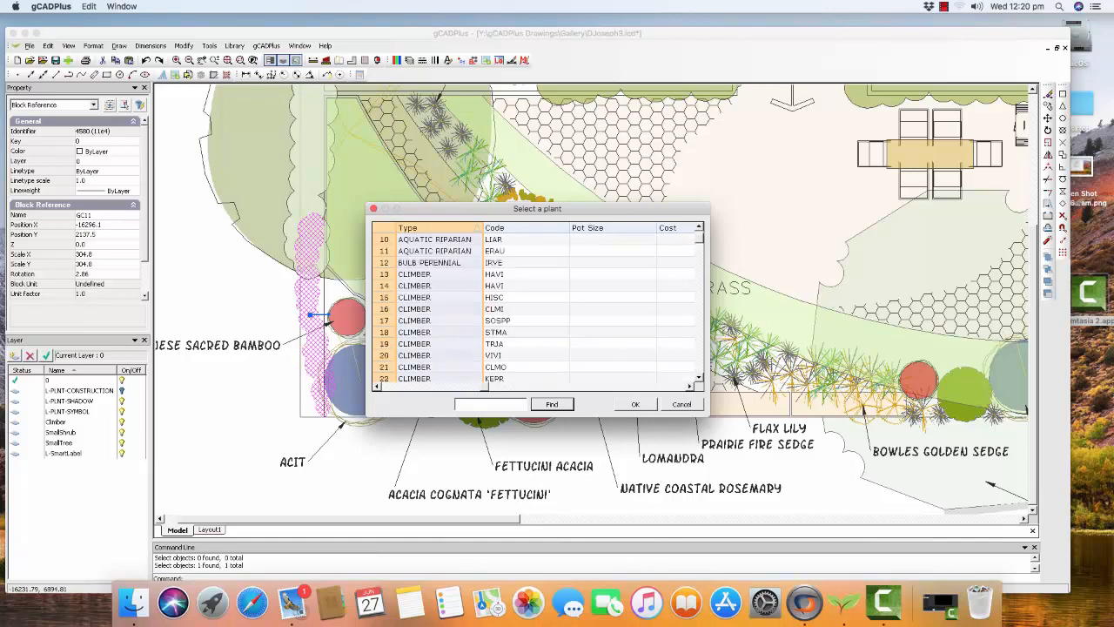
{"action": "scroll", "coordinate": [537, 309], "scroll_direction": "down", "scroll_amount": 6}
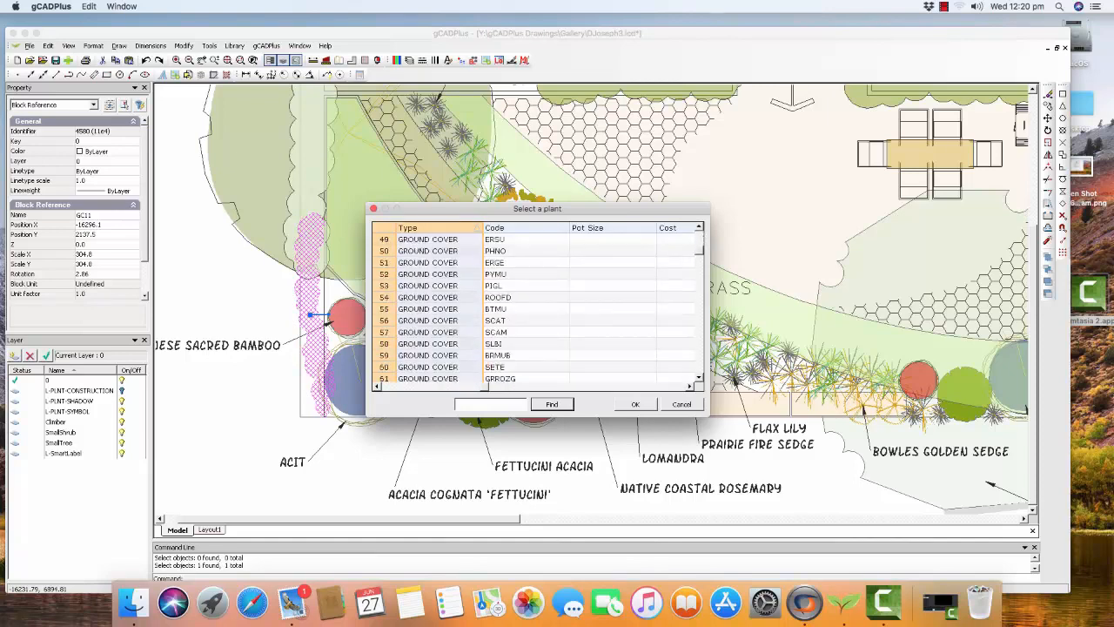
- Assign the ground cover Brachyscombe multifida to the selected symbol and end the command
{"action": "scroll", "coordinate": [536, 309], "scroll_direction": "left", "scroll_amount": 5}
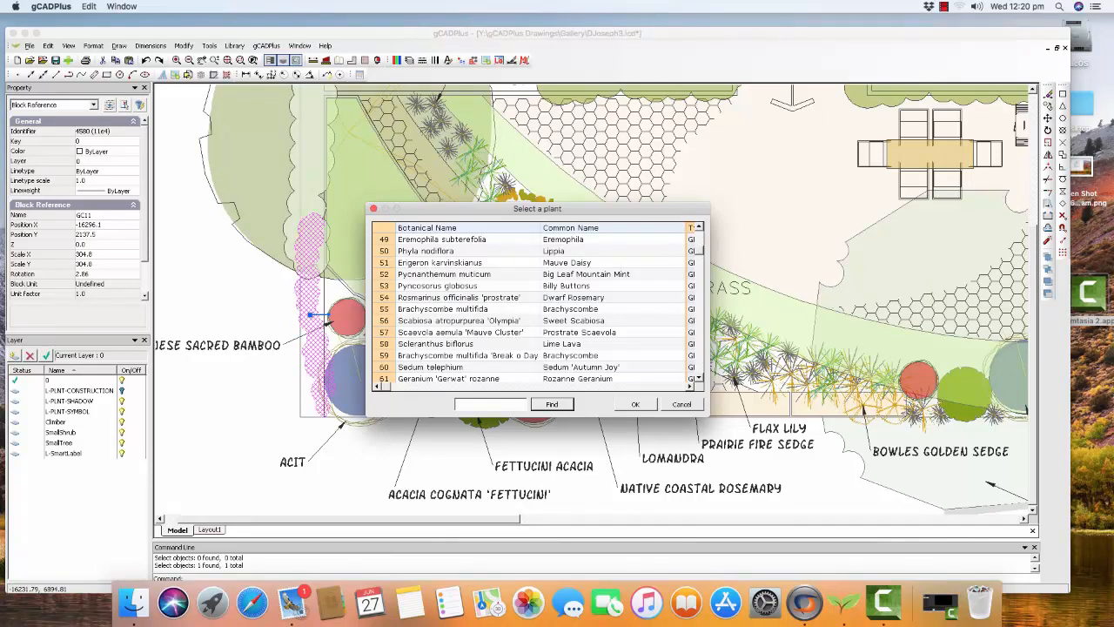
{"action": "left_click", "coordinate": [384, 309]}
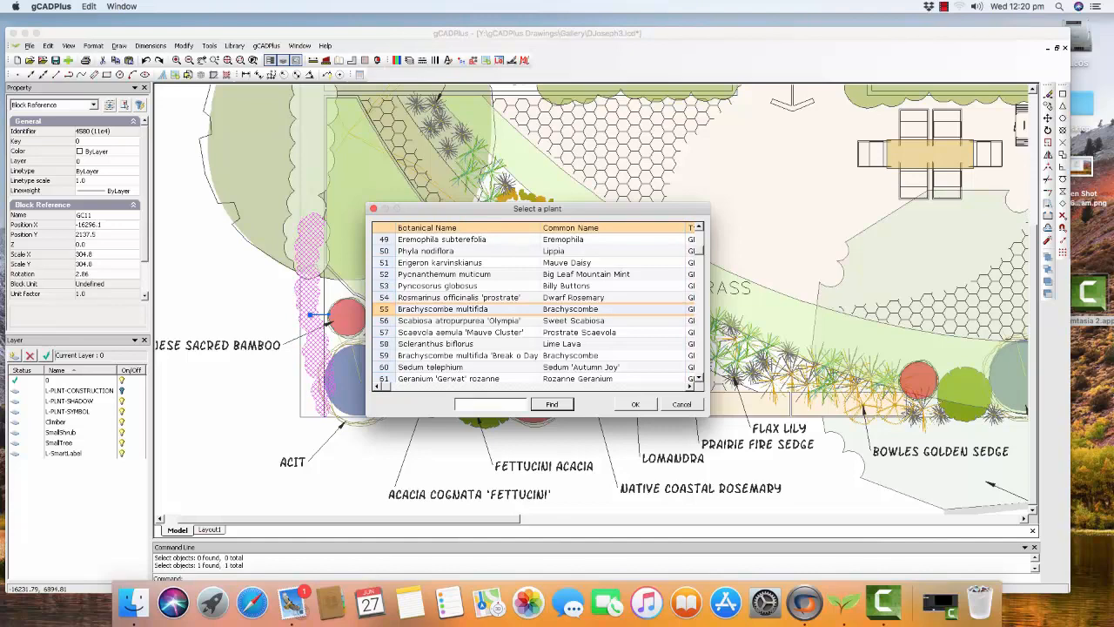
{"action": "left_click", "coordinate": [636, 404]}
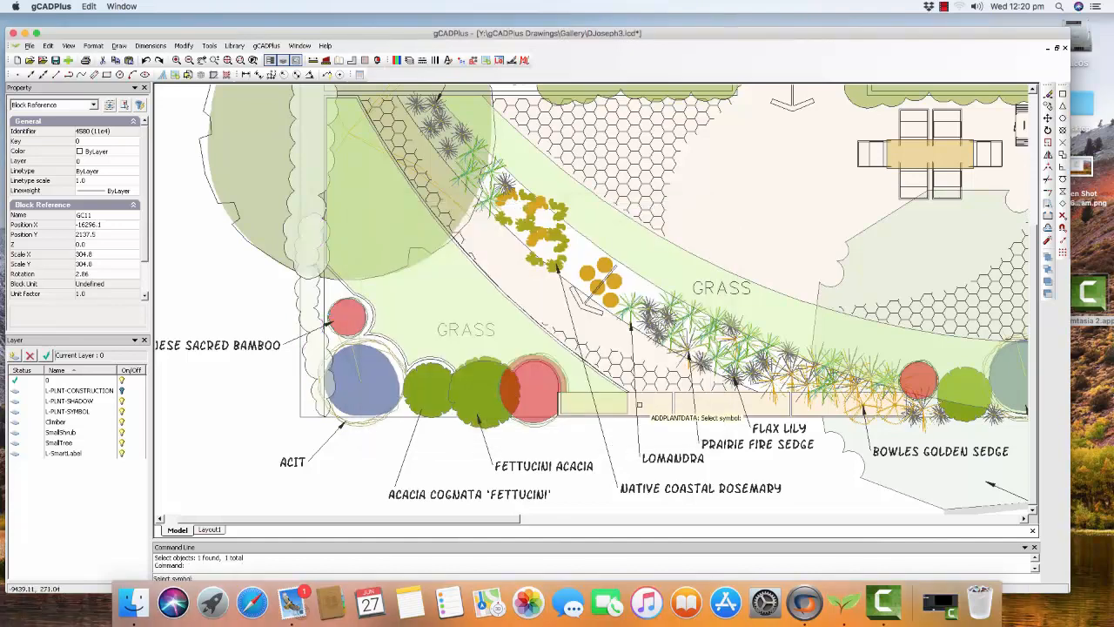
{"action": "key", "text": "Escape"}
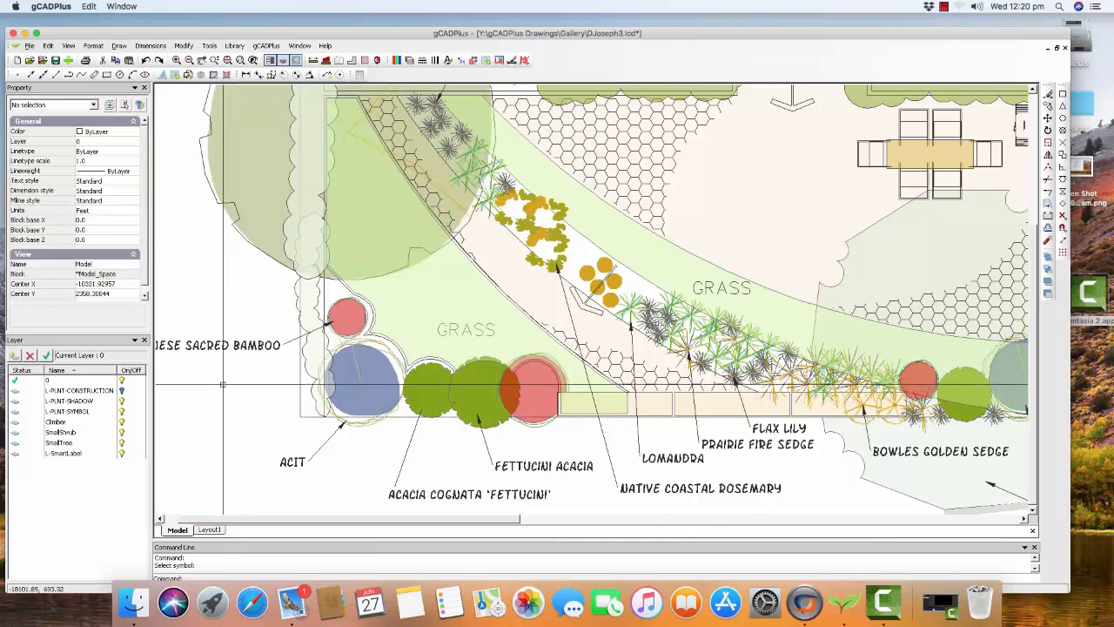
- Check the plant data now assigned to the narrow scalloped symbol beside the Japanese Sacred Bamboo, and deselect it
{"action": "left_click", "coordinate": [310, 313]}
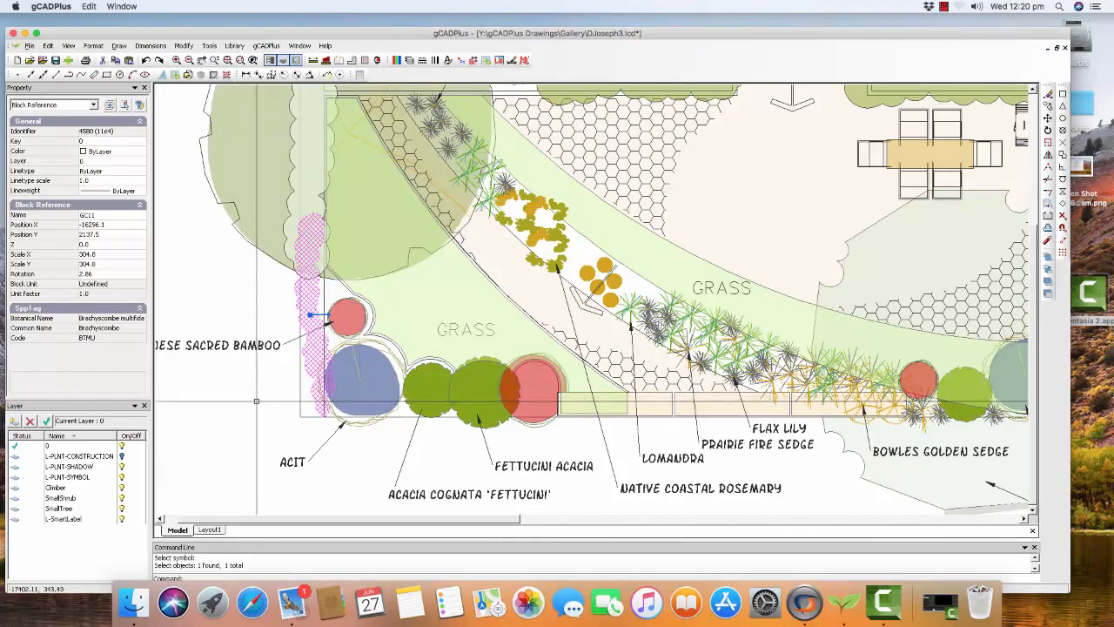
{"action": "key", "text": "Escape"}
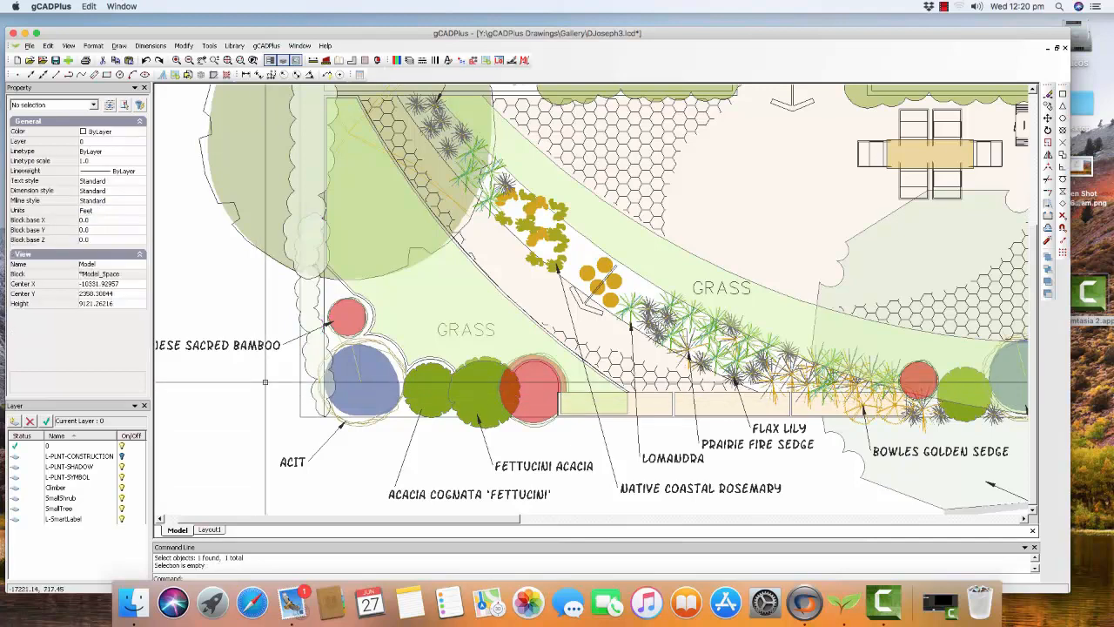
- Highlight all symbols with assigned names, examine the area around the Japanese Sacred Bamboo, and clear the highlighting
{"action": "scroll", "coordinate": [288, 260], "scroll_direction": "down", "scroll_amount": 5}
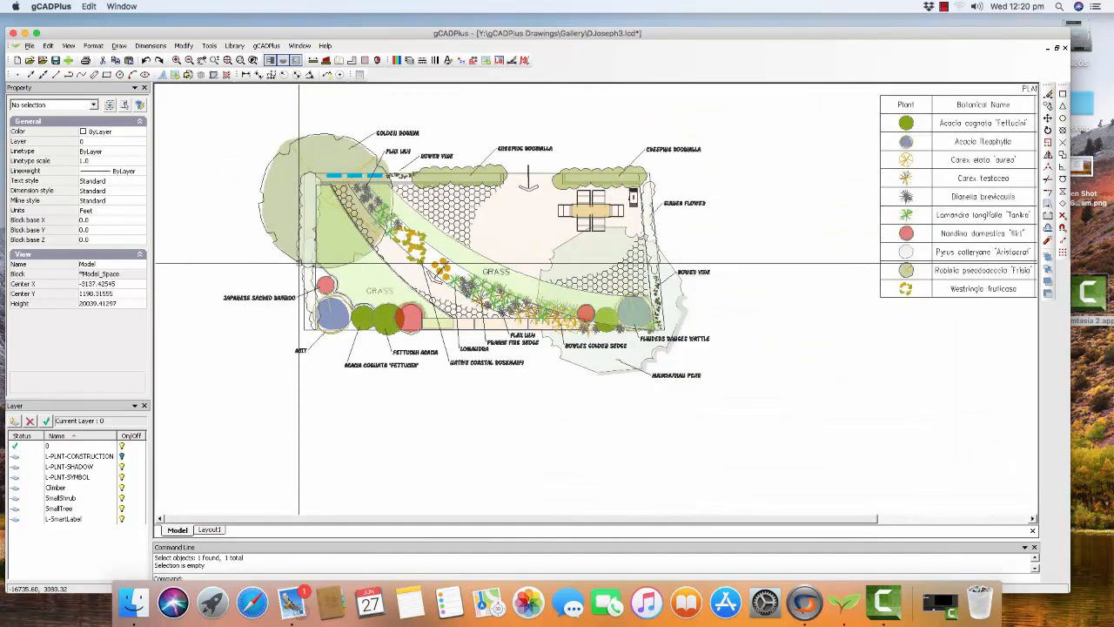
{"action": "left_click", "coordinate": [267, 46]}
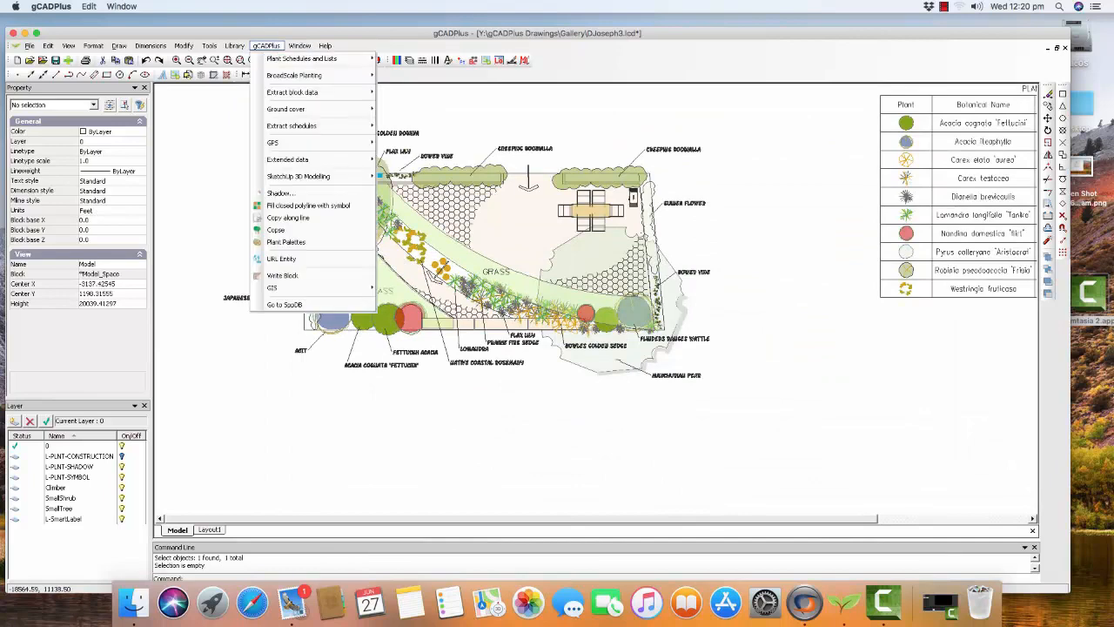
{"action": "mouse_move", "coordinate": [313, 59]}
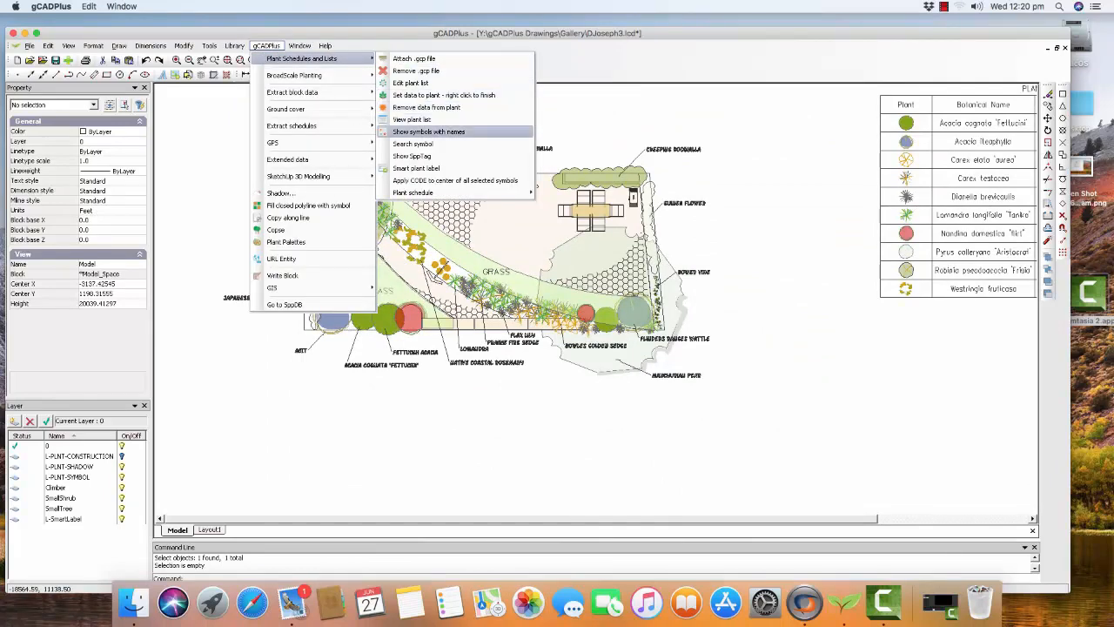
{"action": "left_click", "coordinate": [451, 131]}
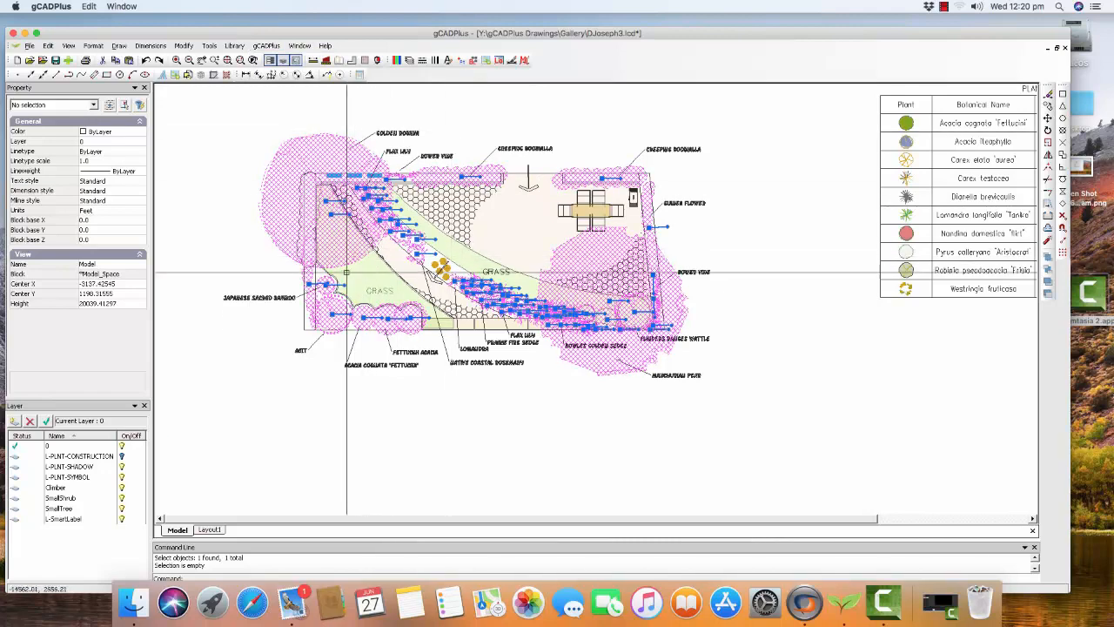
{"action": "scroll", "coordinate": [295, 263], "scroll_direction": "up", "scroll_amount": 1}
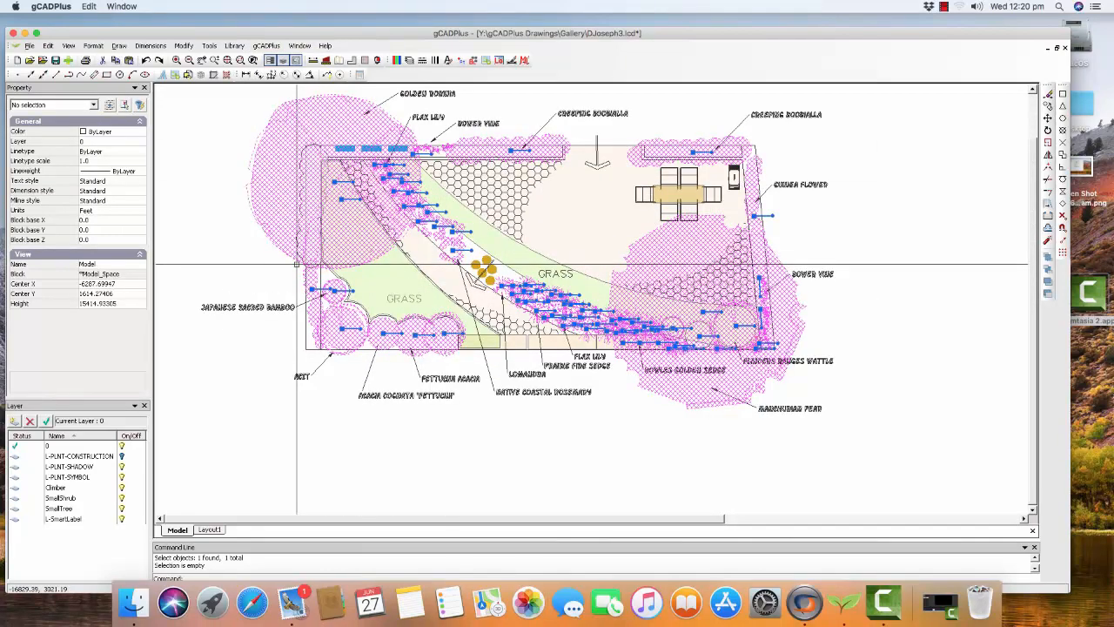
{"action": "scroll", "coordinate": [296, 263], "scroll_direction": "up", "scroll_amount": 4}
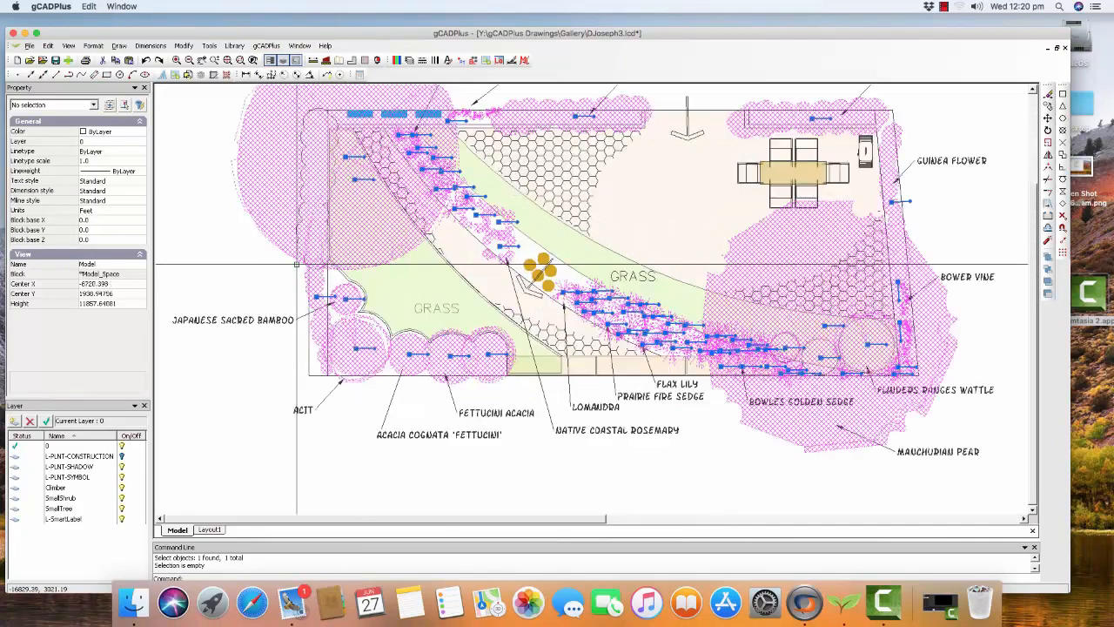
{"action": "scroll", "coordinate": [258, 224], "scroll_direction": "up", "scroll_amount": 2}
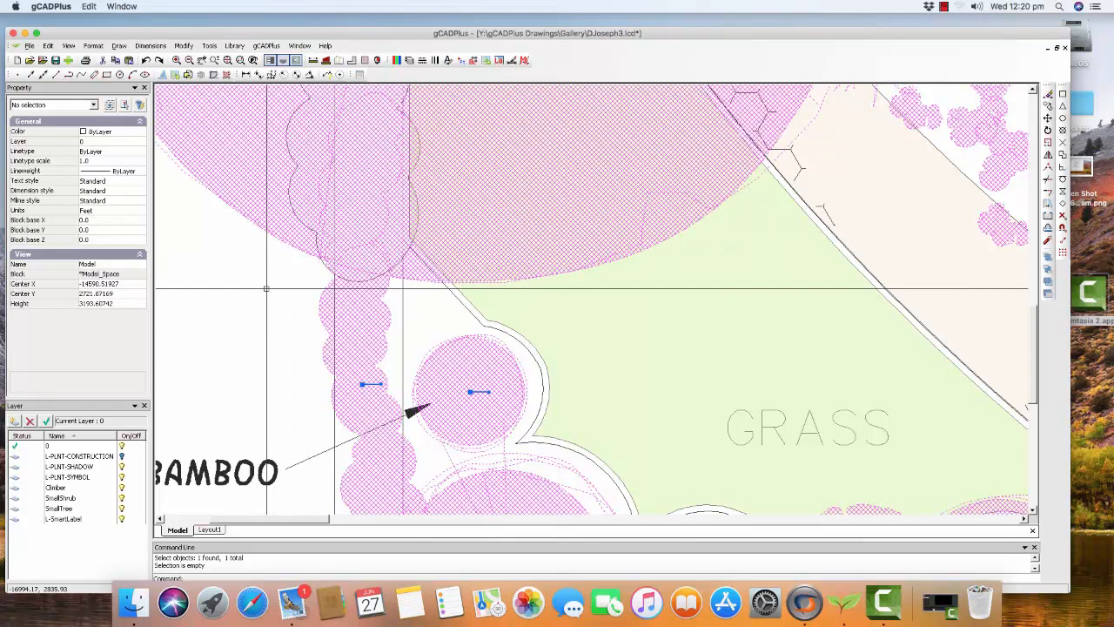
{"action": "key", "text": "Escape"}
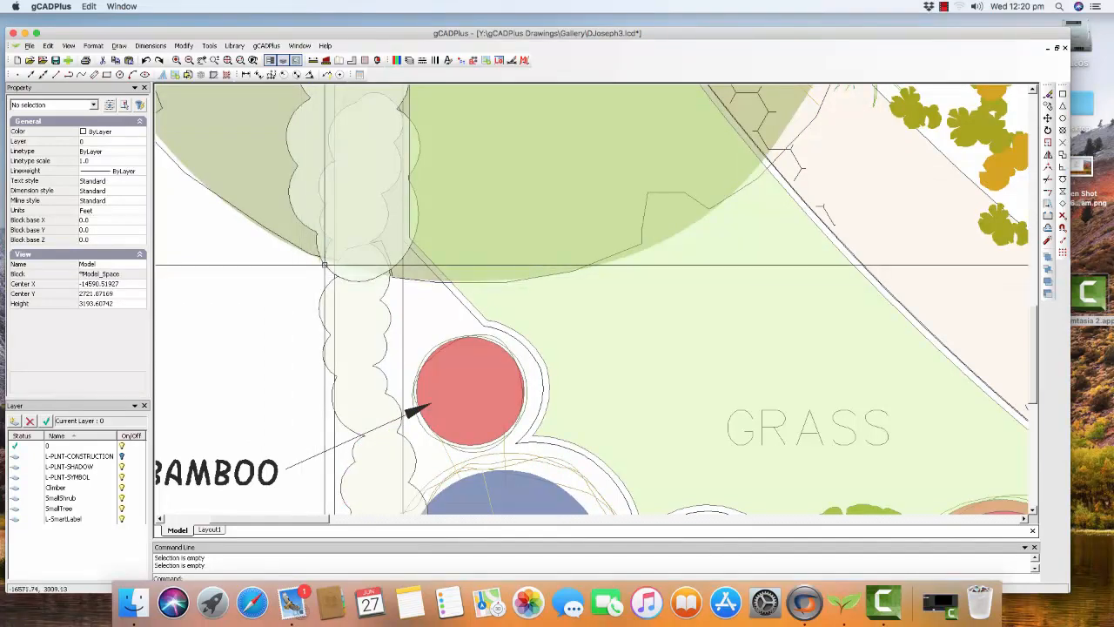
- Inspect the properties of the scalloped hedge symbol overlapping the large tree for plant data, and deselect it
{"action": "left_click", "coordinate": [323, 265]}
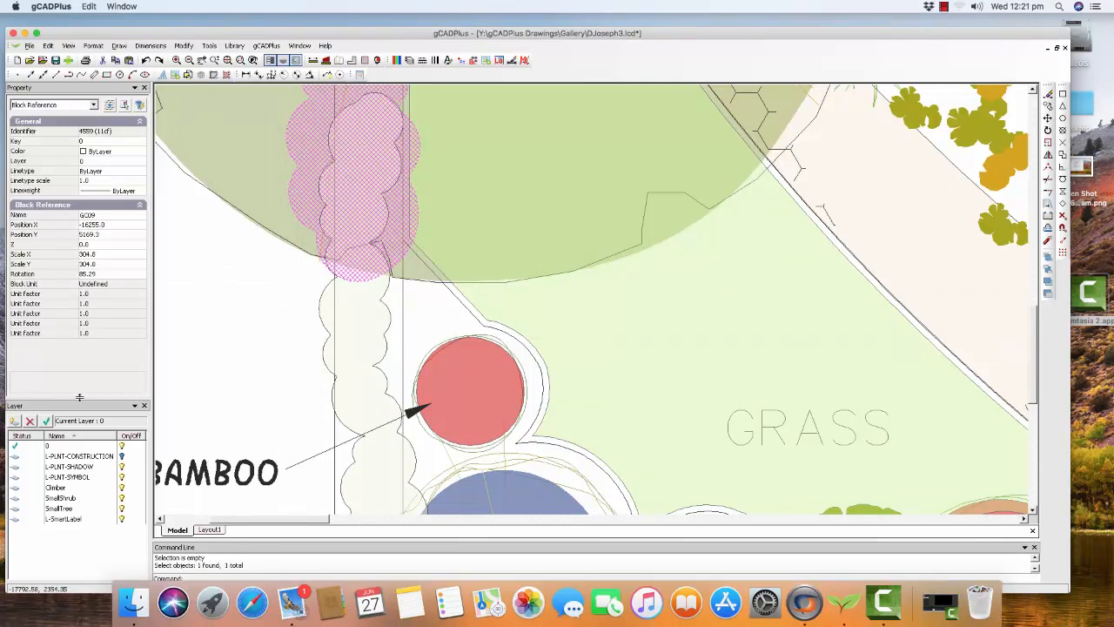
{"action": "left_click_drag", "start_coordinate": [80, 398], "coordinate": [83, 443]}
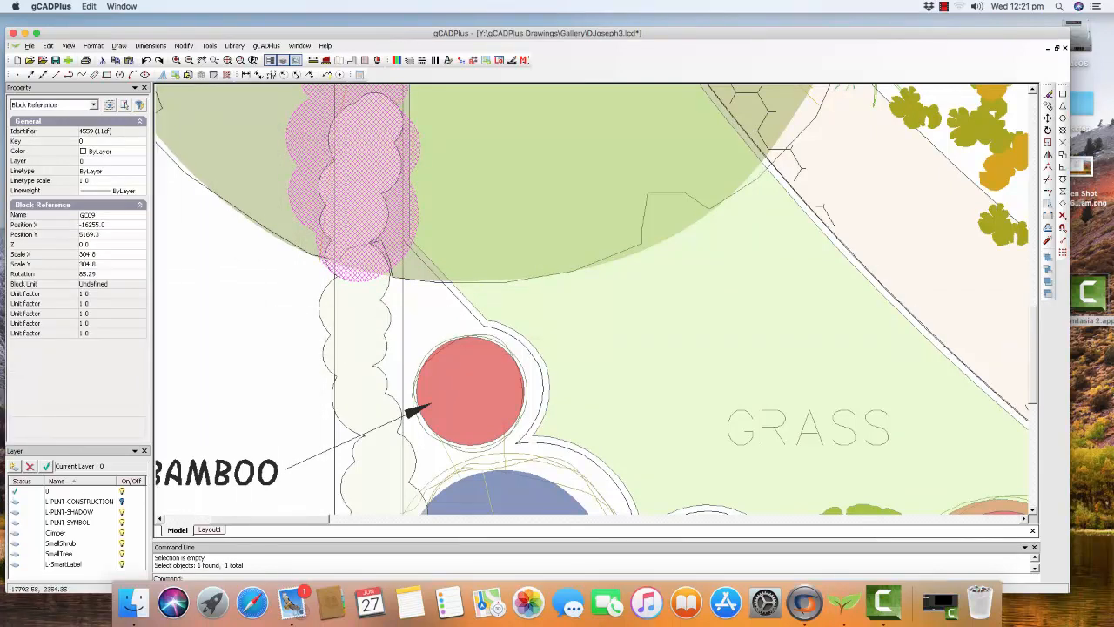
{"action": "key", "text": "Escape"}
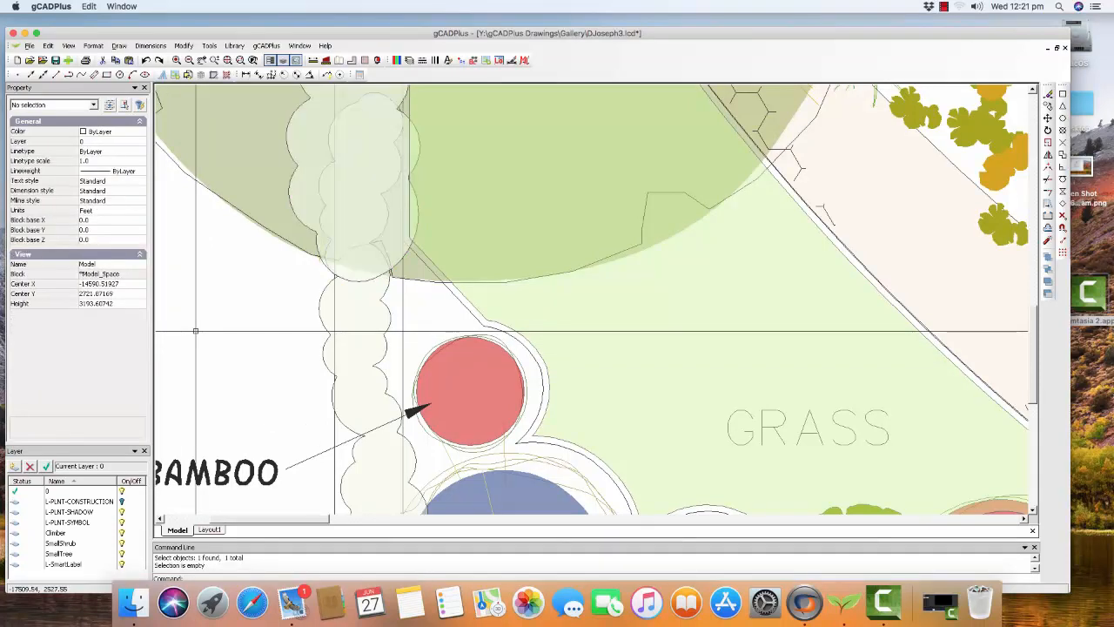
- Save the DJoseph3 drawing with the save warning turned off, and highlight all symbols with names again
{"action": "scroll", "coordinate": [196, 331], "scroll_direction": "down", "scroll_amount": 5}
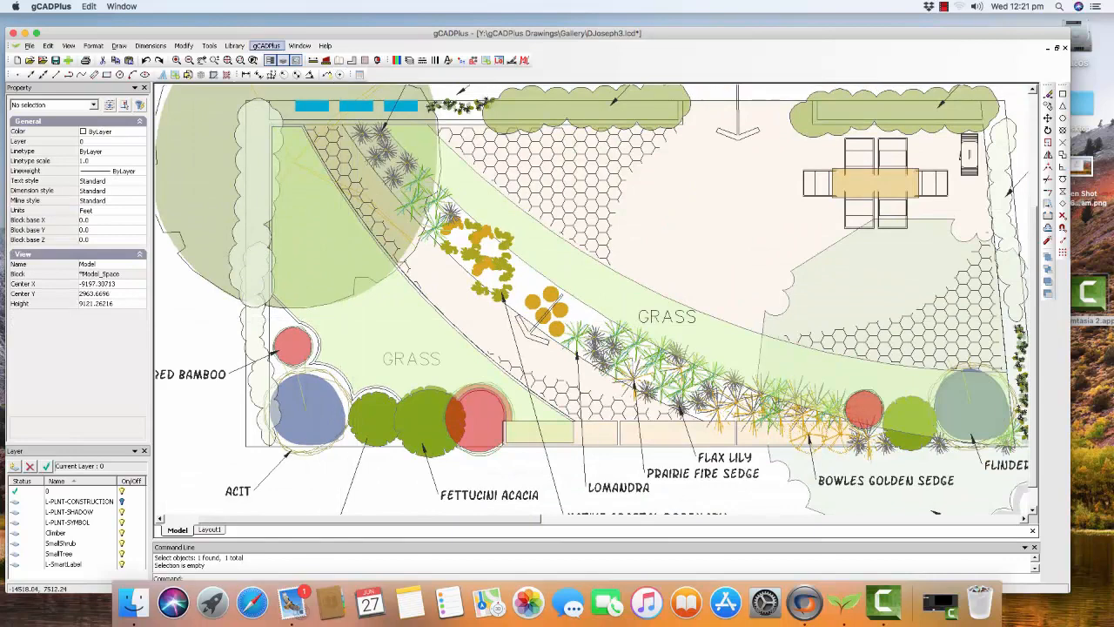
{"action": "left_click", "coordinate": [267, 45]}
{"action": "mouse_move", "coordinate": [314, 58]}
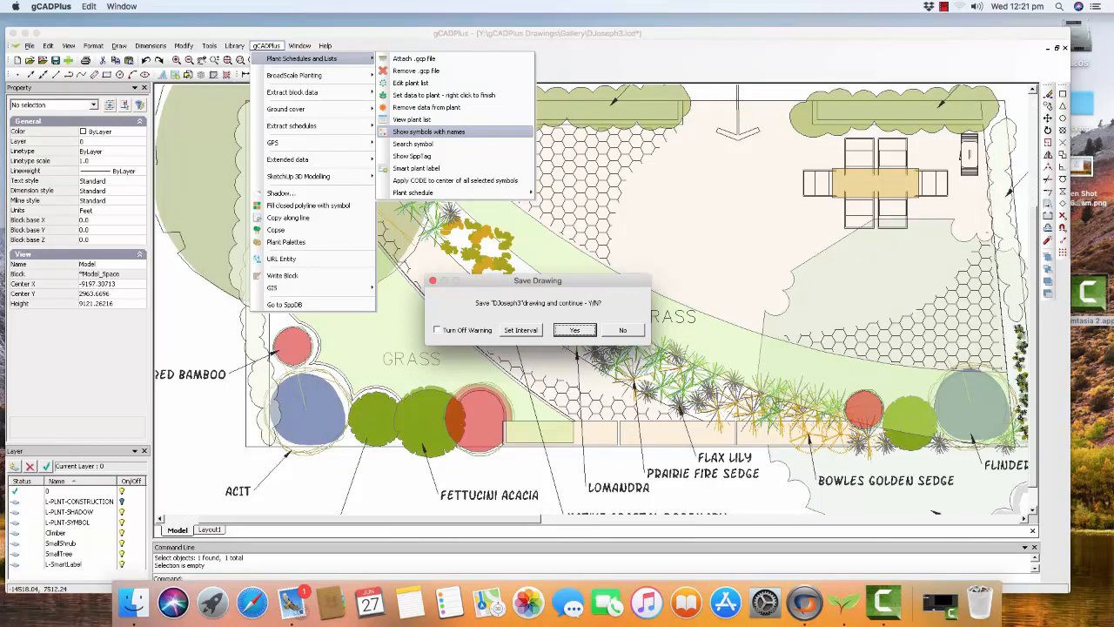
{"action": "left_click", "coordinate": [437, 330]}
{"action": "left_click", "coordinate": [574, 330]}
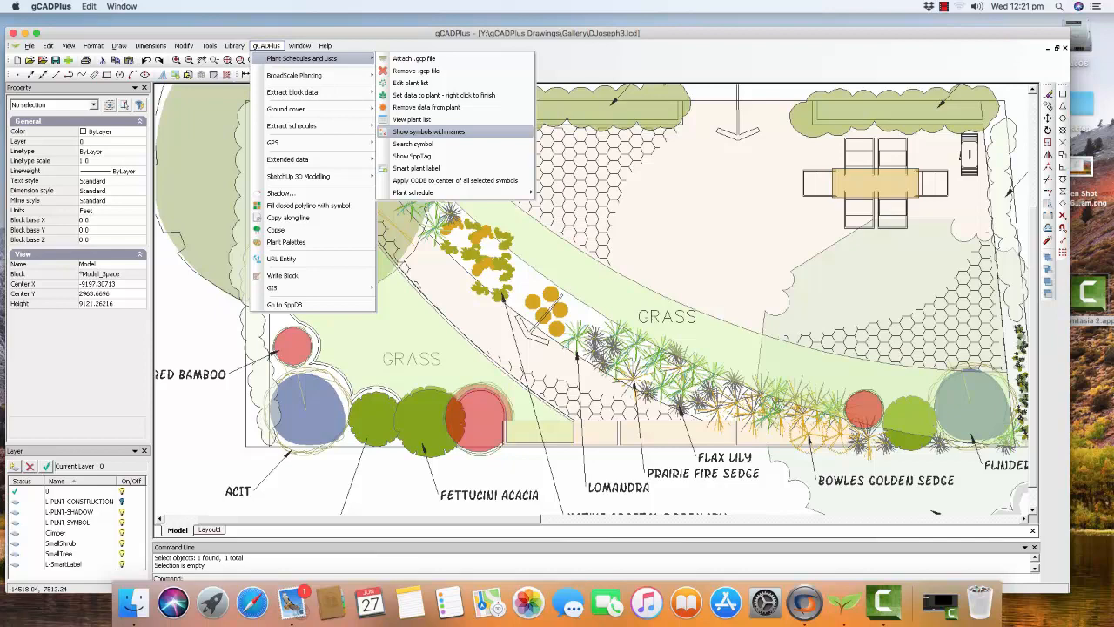
{"action": "left_click", "coordinate": [428, 131]}
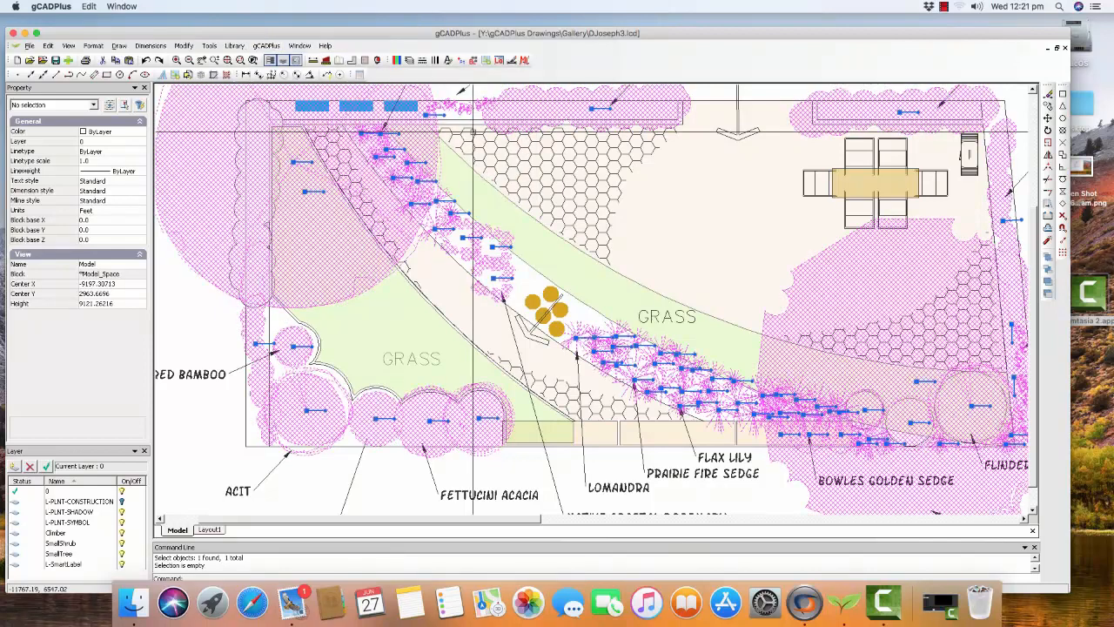
- Search the plan for plant symbols with the common name "Flax", and clear the resulting selection
{"action": "left_click", "coordinate": [267, 45]}
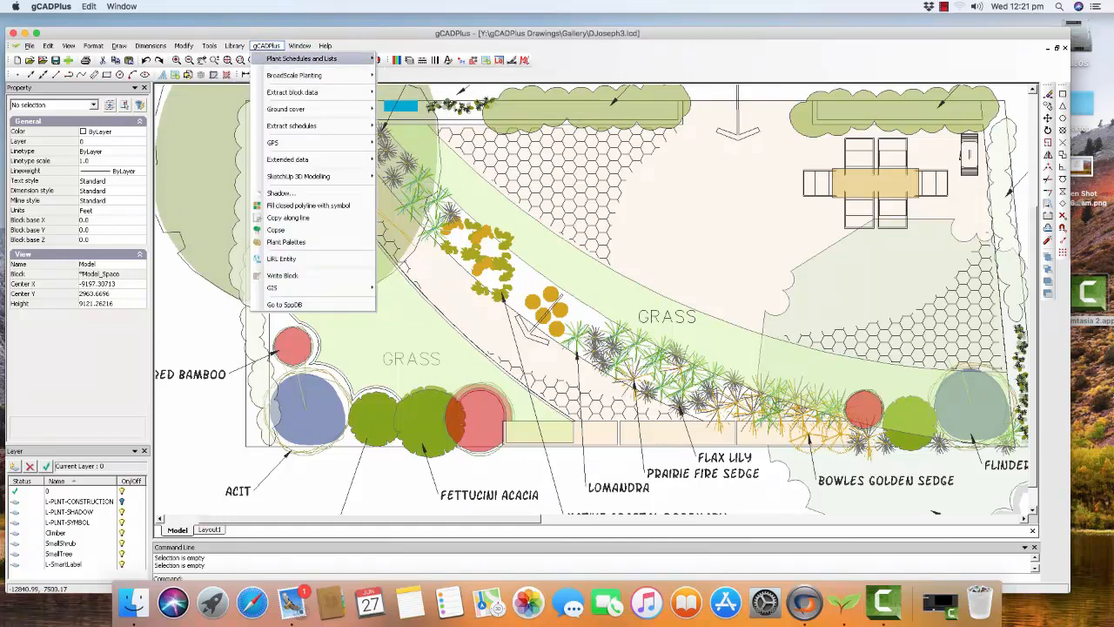
{"action": "mouse_move", "coordinate": [301, 58]}
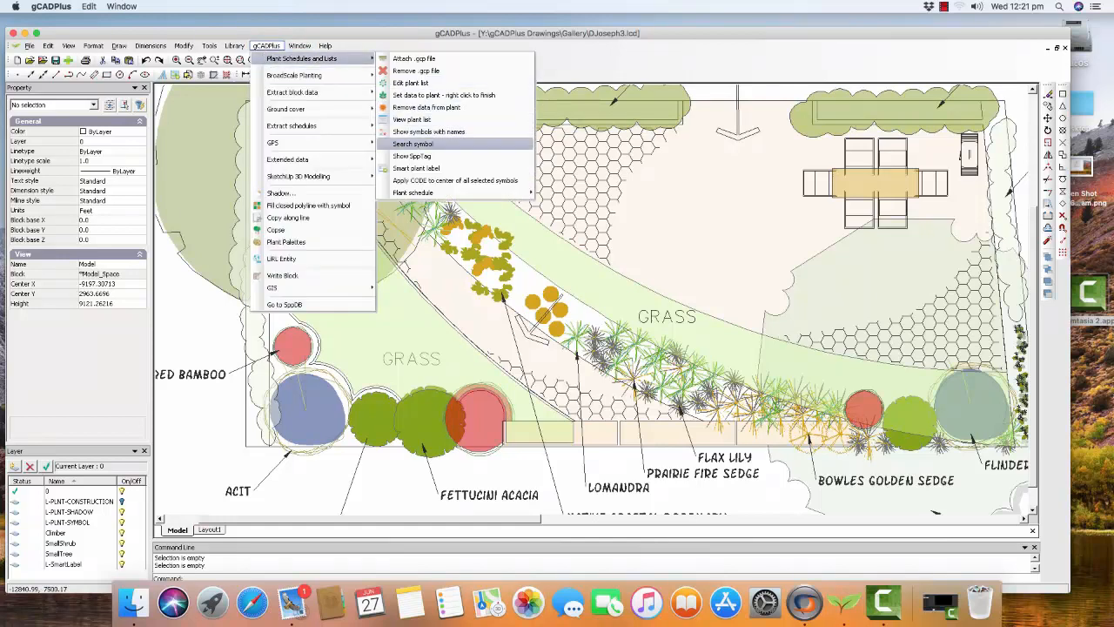
{"action": "left_click", "coordinate": [412, 143]}
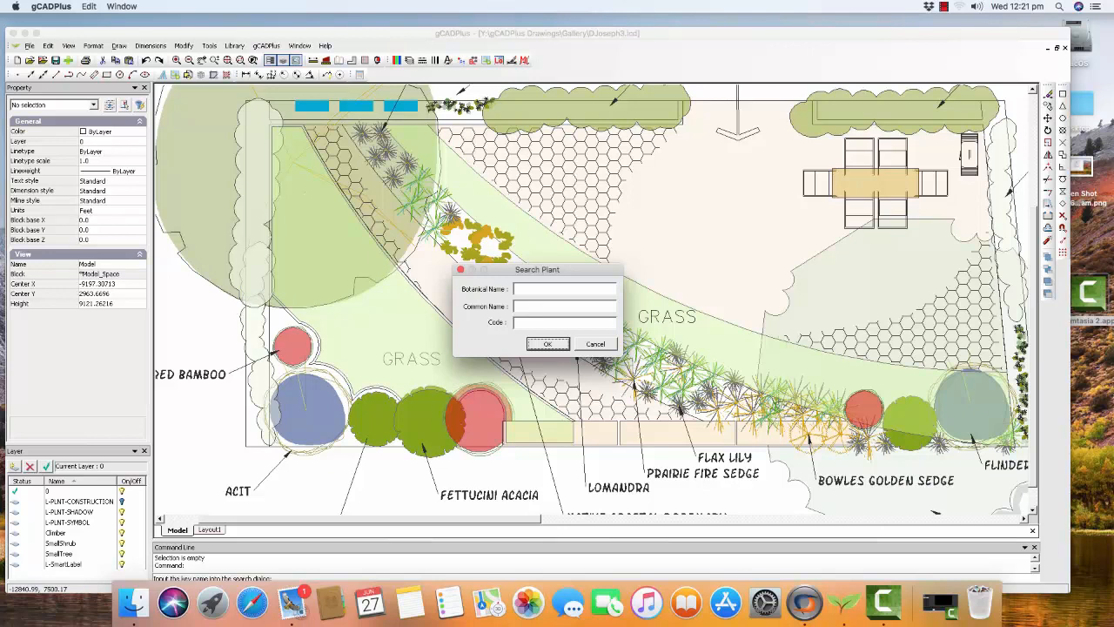
{"action": "left_click", "coordinate": [526, 306]}
{"action": "type", "text": "Flax"}
{"action": "key", "text": "Return"}
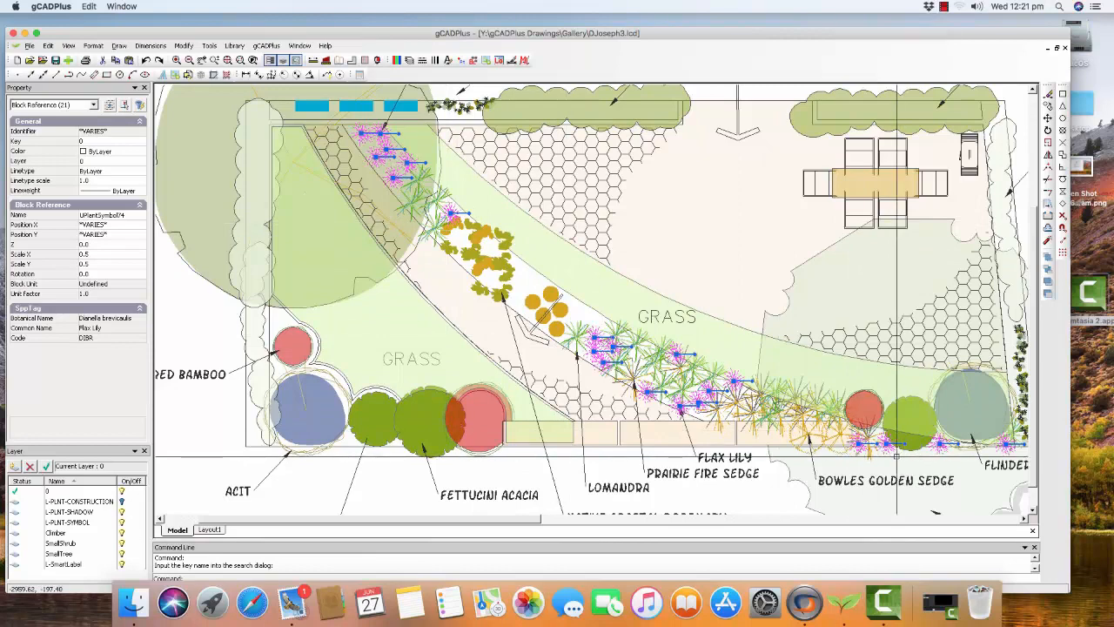
{"action": "key", "text": "Escape"}
- View the list of plants currently assigned to symbols, look through all its entries and close it
{"action": "left_click", "coordinate": [266, 45]}
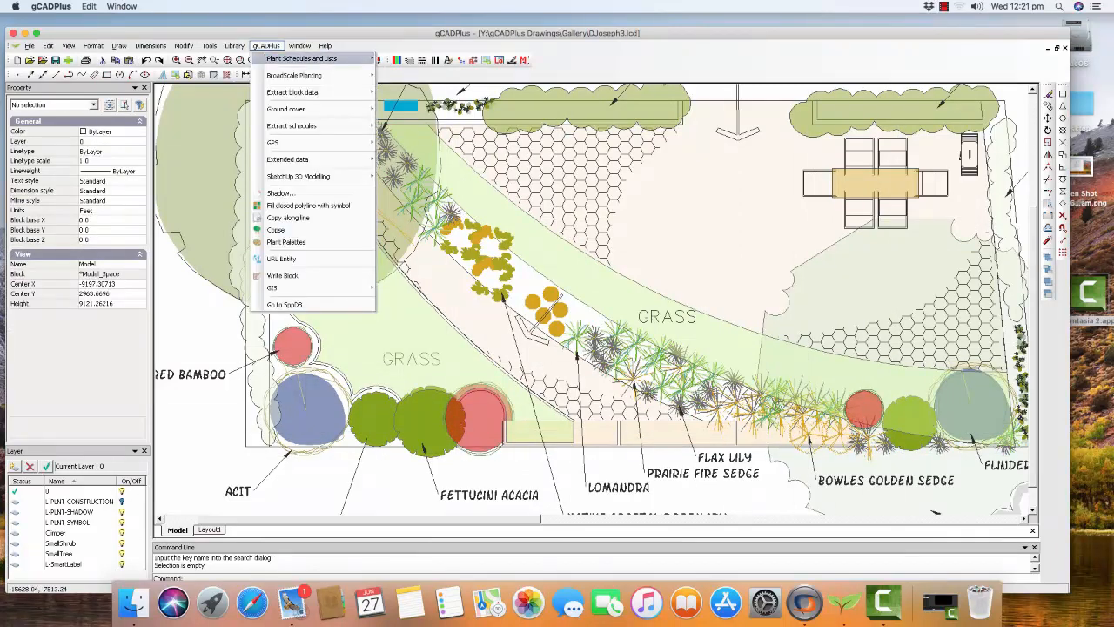
{"action": "mouse_move", "coordinate": [301, 58]}
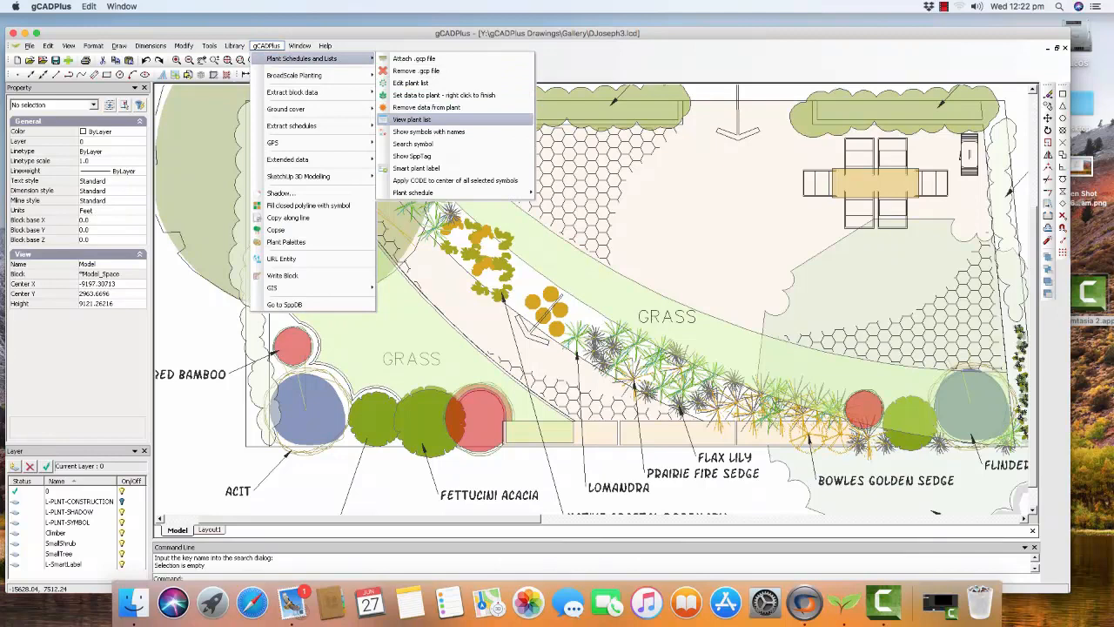
{"action": "left_click", "coordinate": [412, 120]}
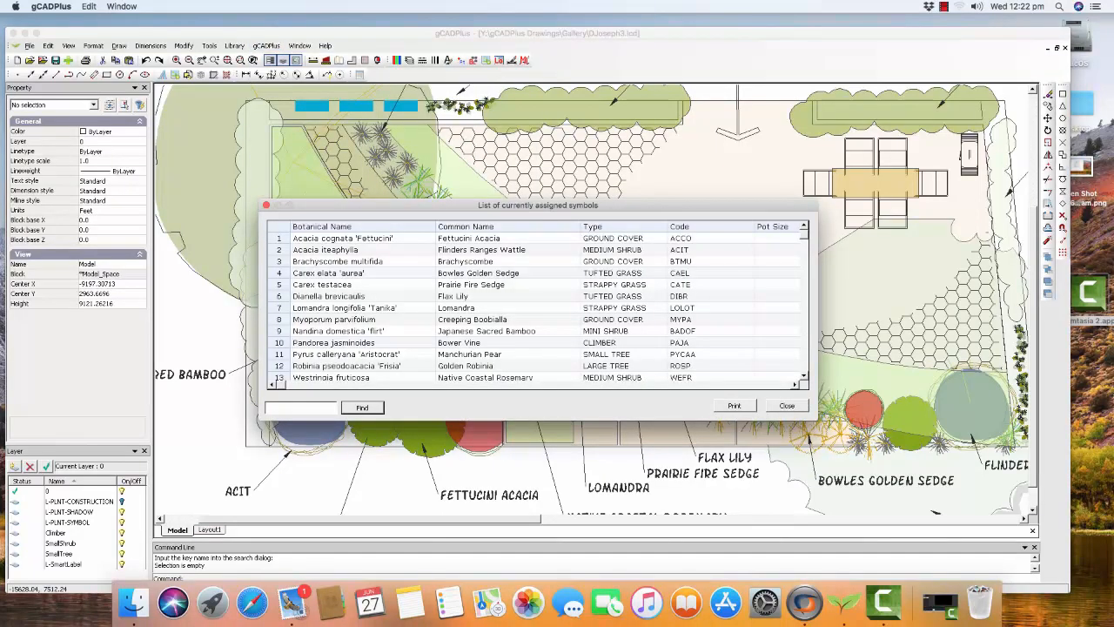
{"action": "scroll", "coordinate": [535, 305], "scroll_direction": "down", "scroll_amount": 3}
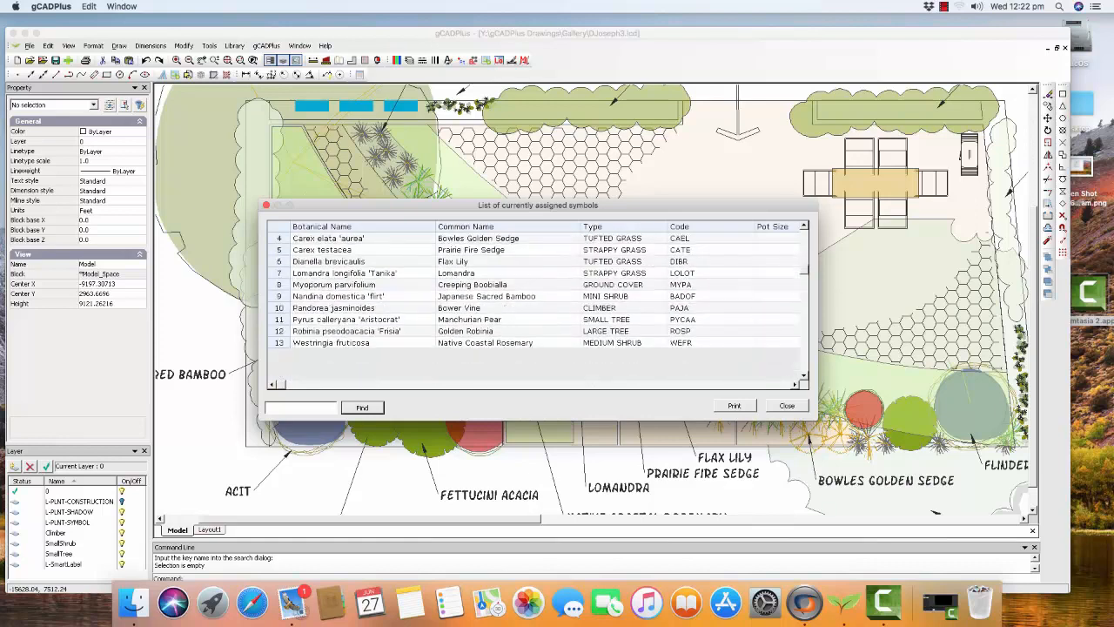
{"action": "scroll", "coordinate": [535, 305], "scroll_direction": "up", "scroll_amount": 3}
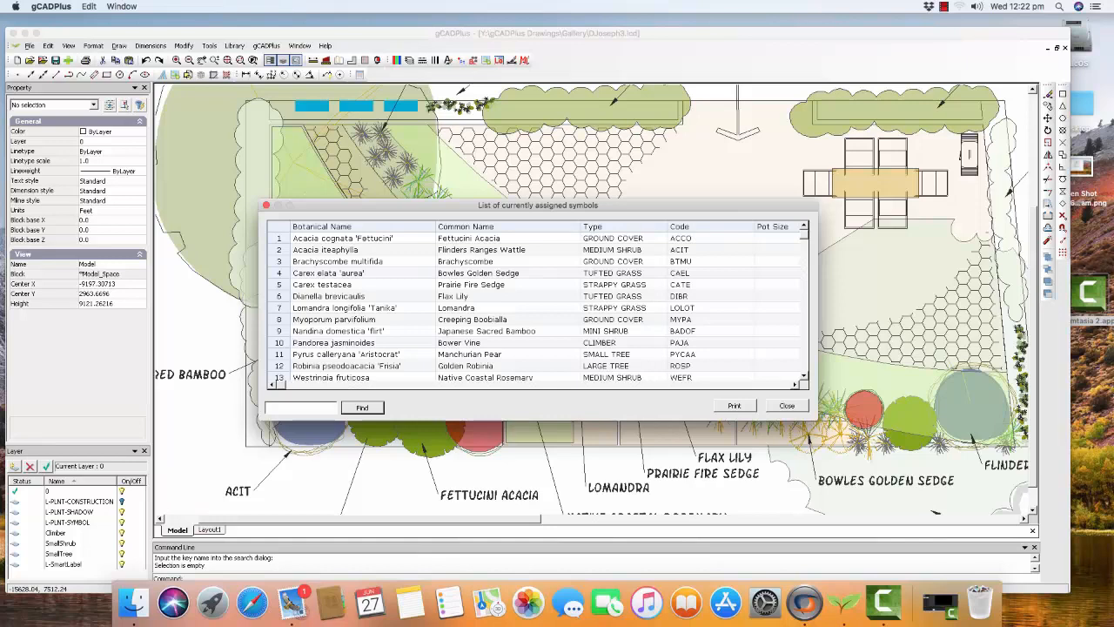
{"action": "left_click", "coordinate": [787, 406]}
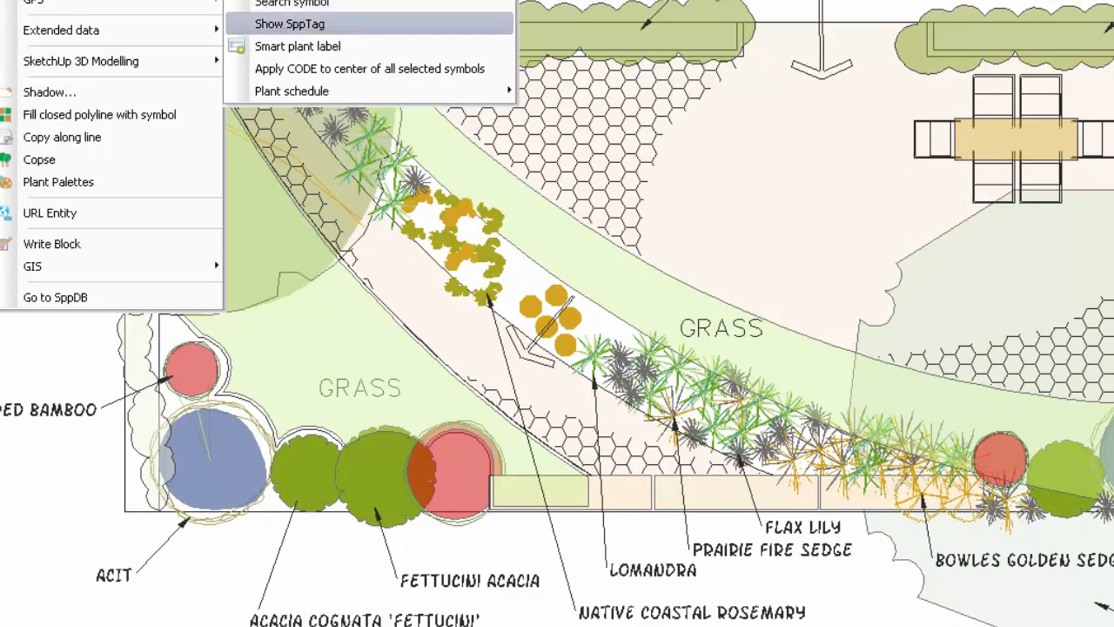
- Show the SppTag of the narrow scalloped symbol beside the Japanese Sacred Bamboo, and deselect the symbol
{"action": "left_click", "coordinate": [290, 23]}
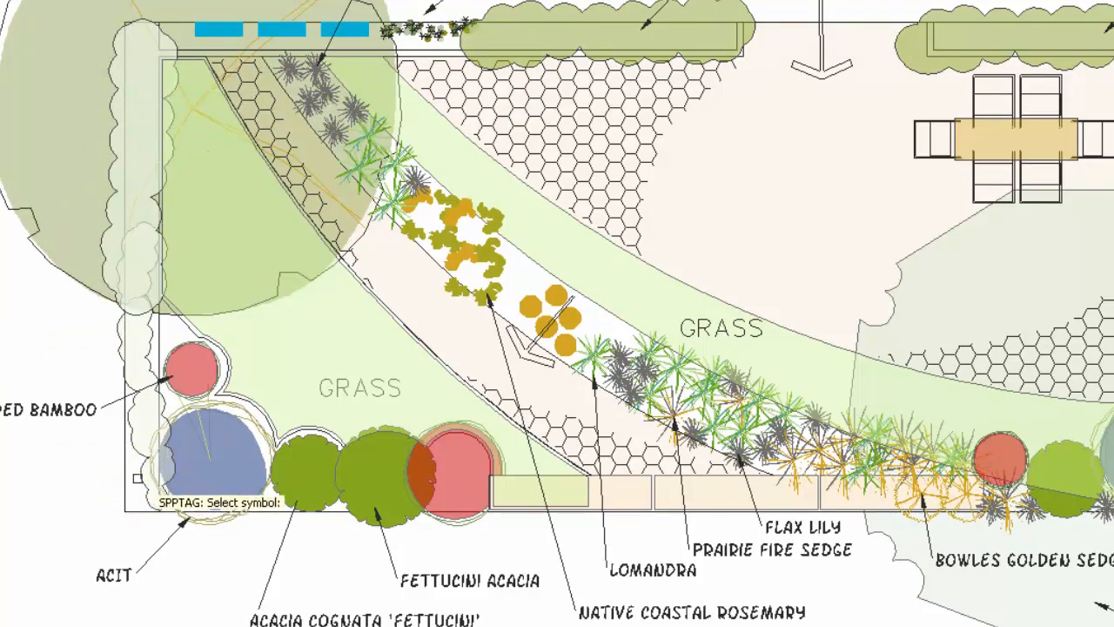
{"action": "scroll", "coordinate": [137, 477], "scroll_direction": "up", "scroll_amount": 1}
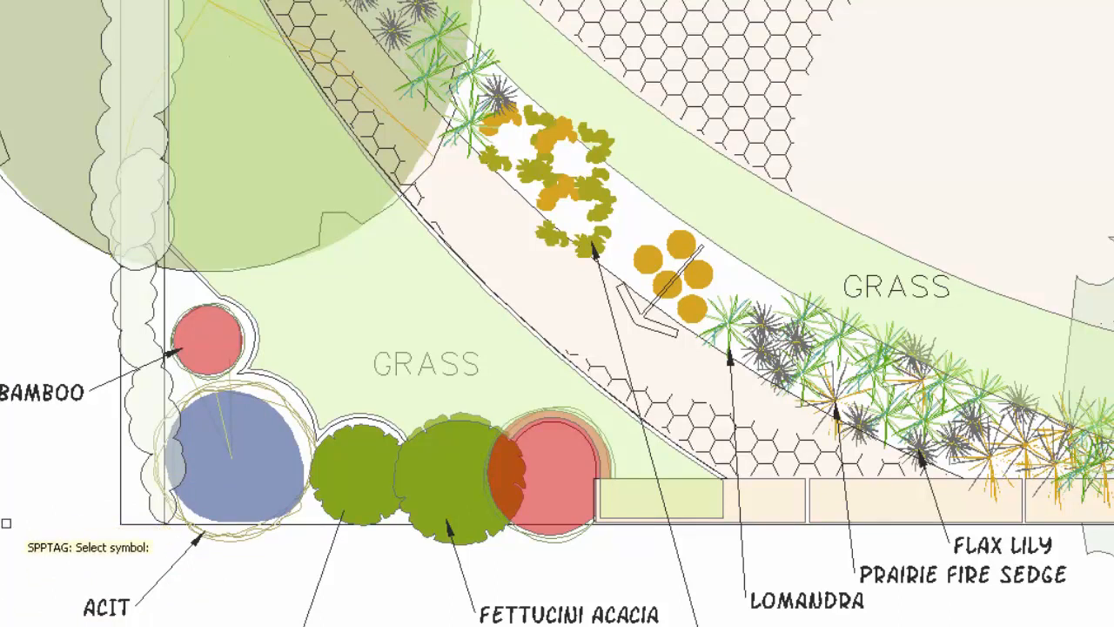
{"action": "left_click", "coordinate": [135, 444]}
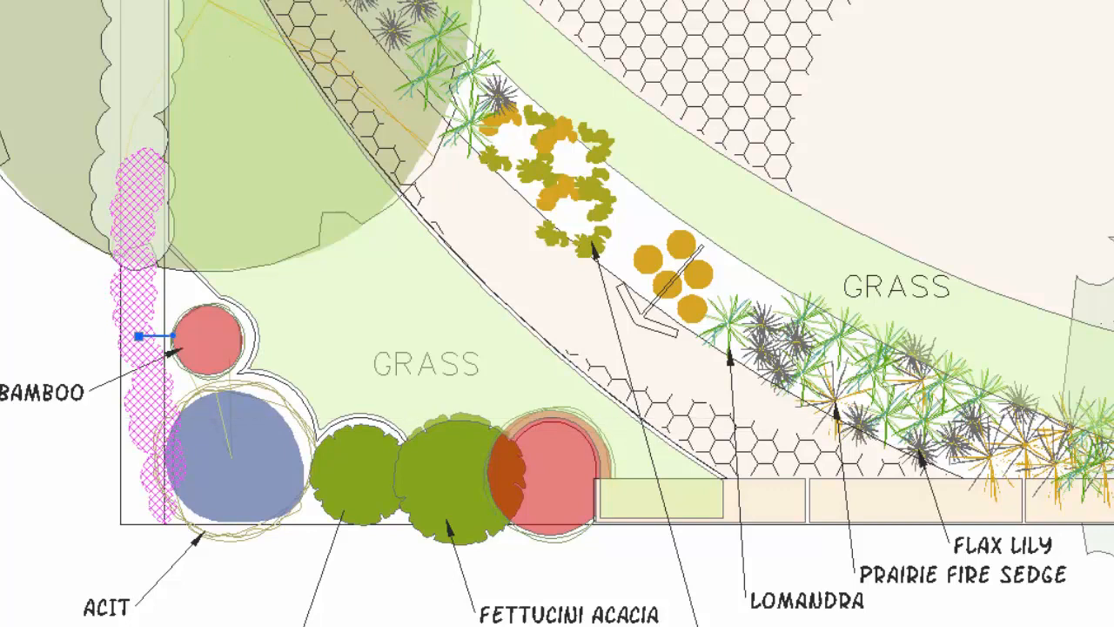
{"action": "key", "text": "Escape"}
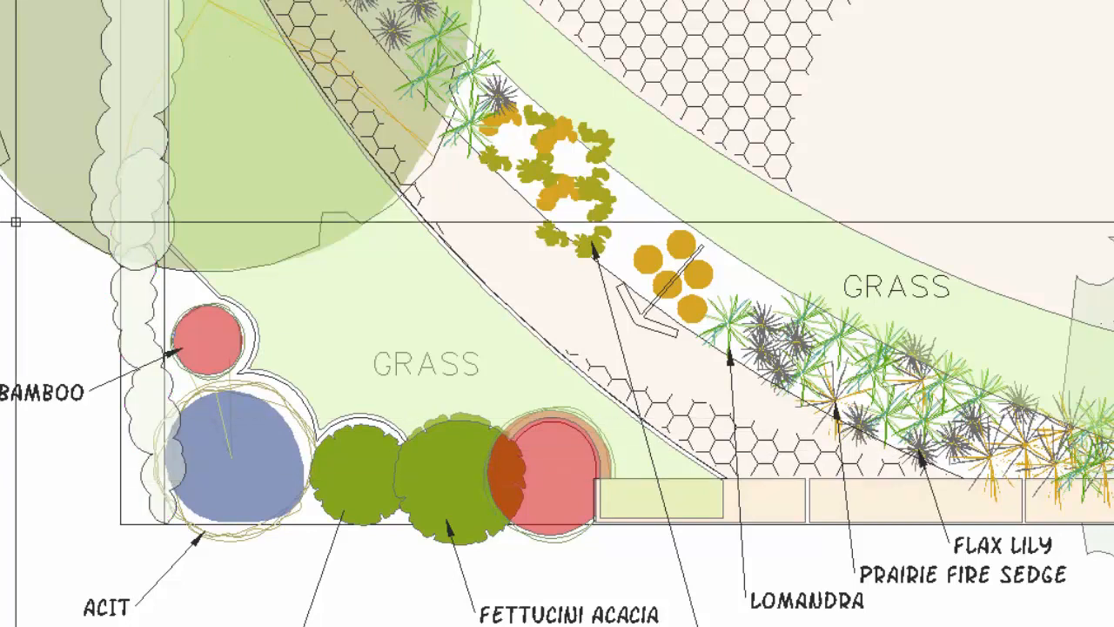
{"action": "left_click", "coordinate": [17, 0]}
{"action": "mouse_move", "coordinate": [53, 0]}
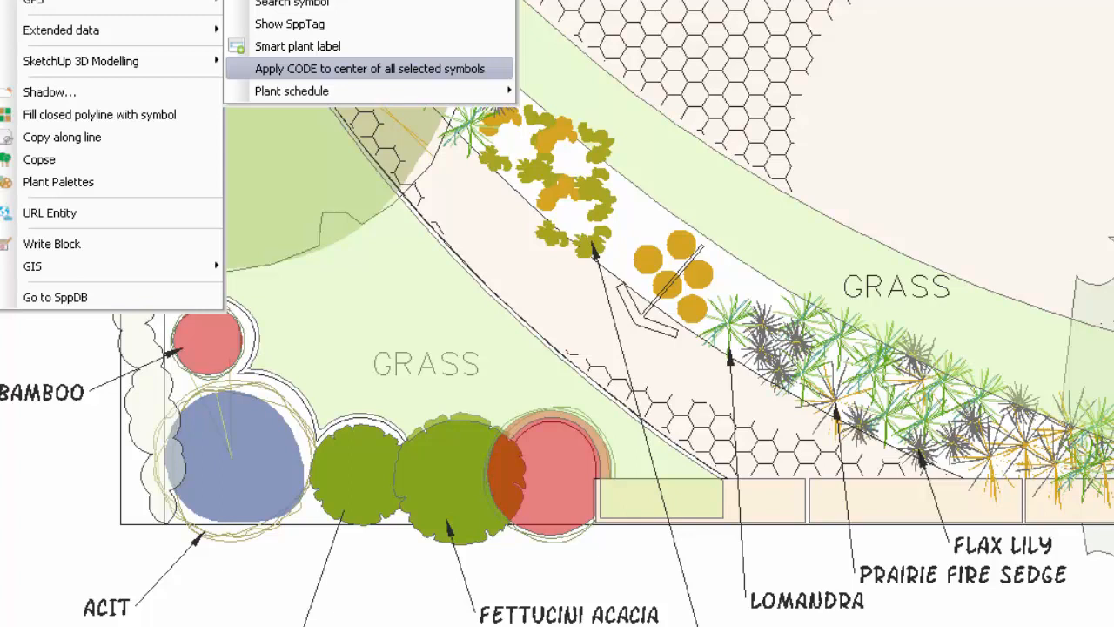
{"action": "mouse_move", "coordinate": [292, 91]}
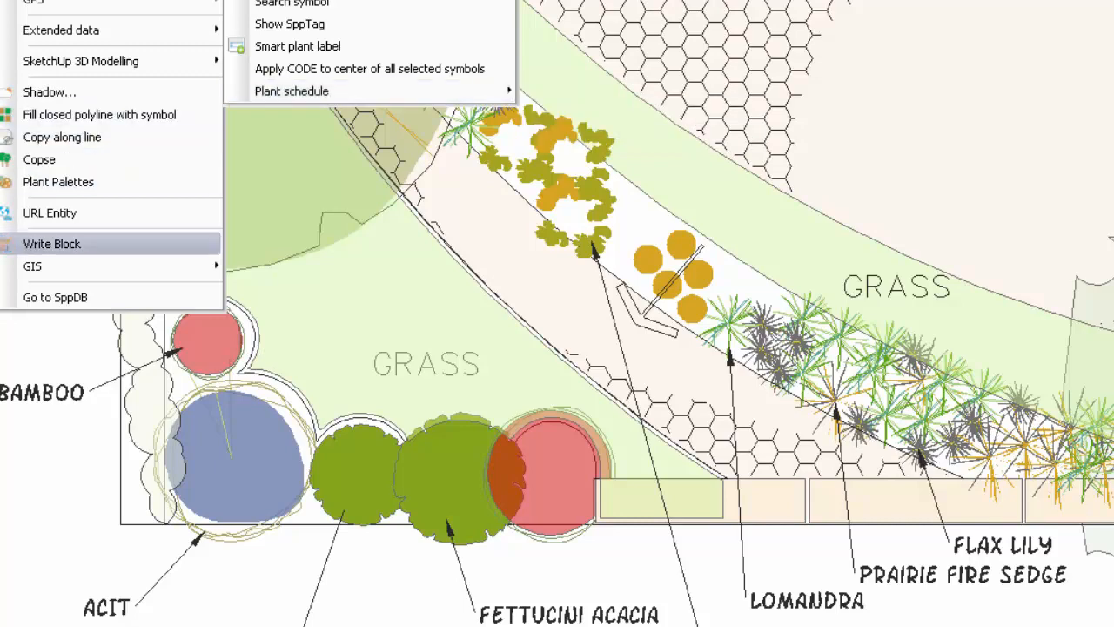
{"action": "key", "text": "Escape"}
- Update the plant schedule table beside the garden plan so it covers all currently assigned plants, including Brachyscombe multifida
{"action": "scroll", "coordinate": [4, 259], "scroll_direction": "down", "scroll_amount": 3}
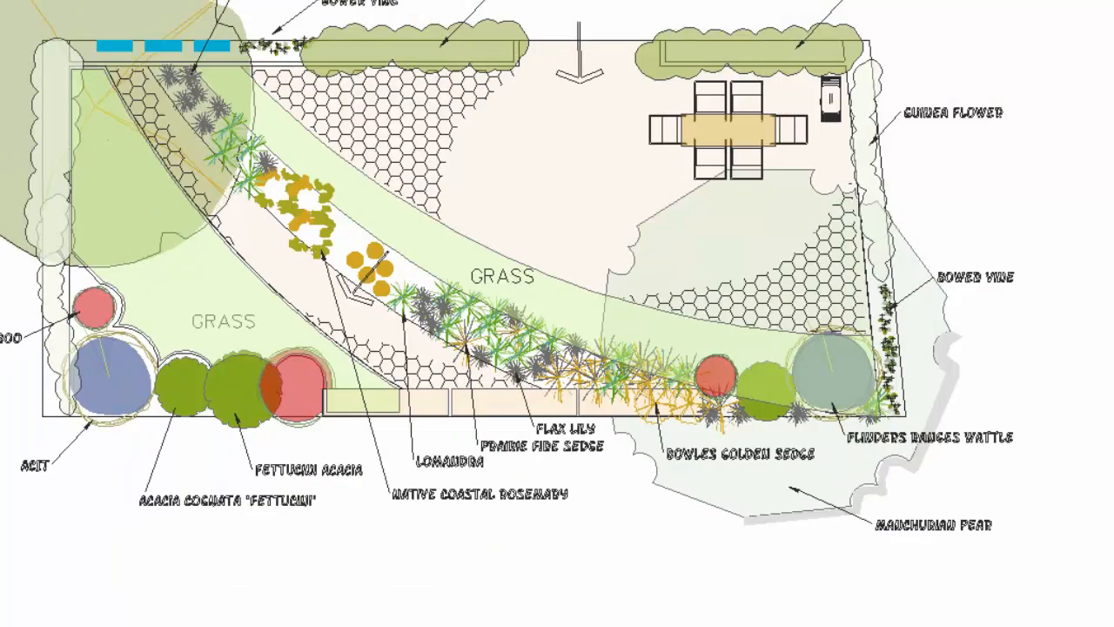
{"action": "scroll", "coordinate": [1, 260], "scroll_direction": "down", "scroll_amount": 3}
{"action": "left_click", "coordinate": [1, 259]}
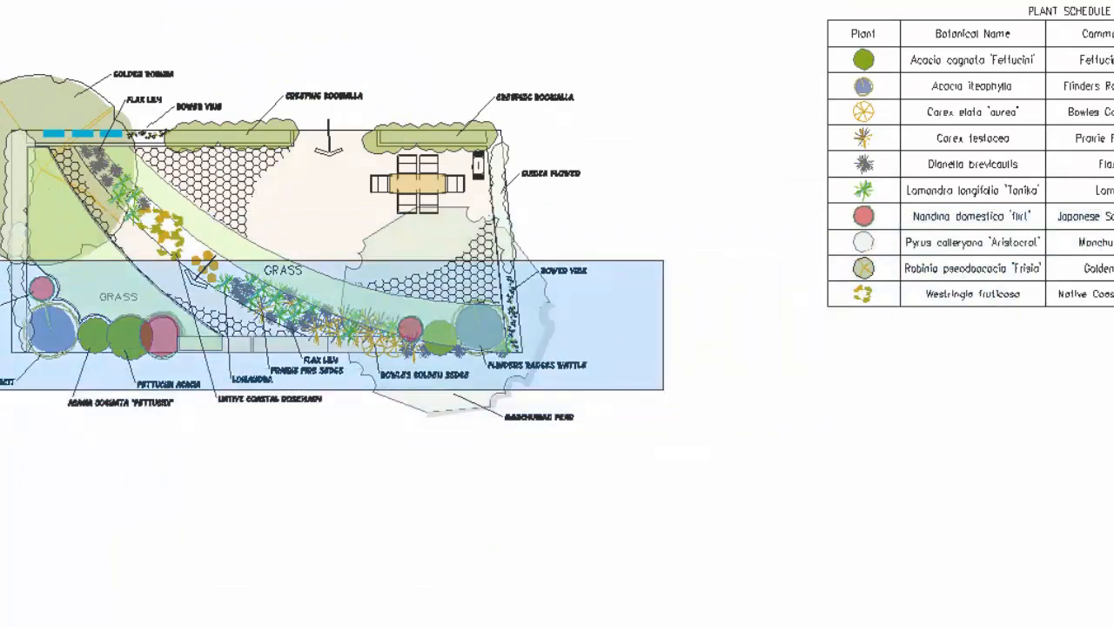
{"action": "key", "text": "Escape"}
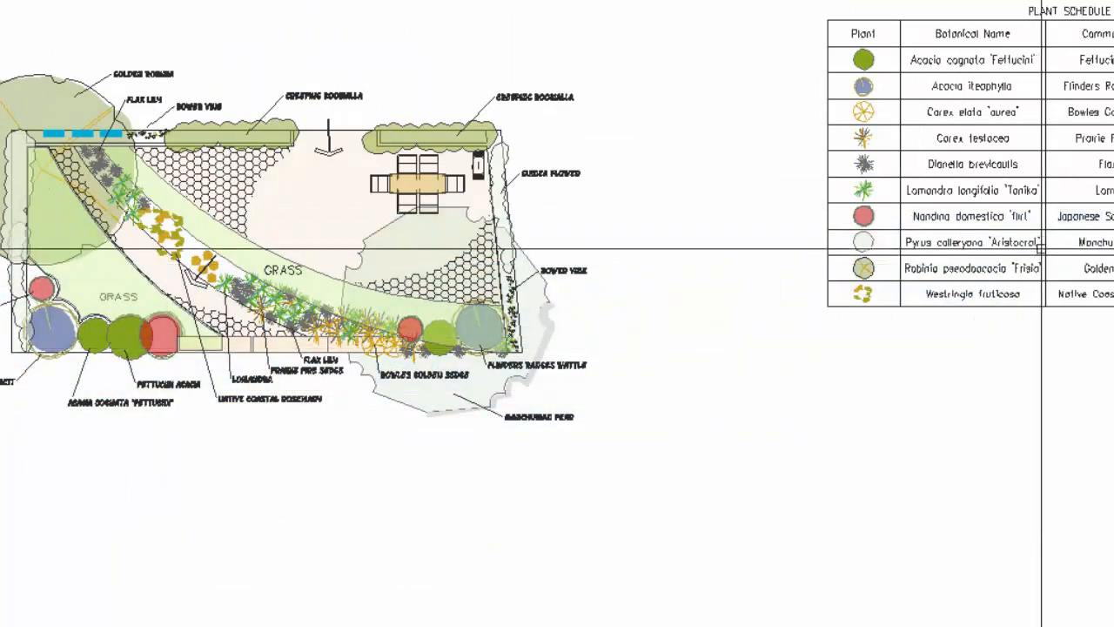
{"action": "middle_click_drag", "start_coordinate": [1022, 172], "coordinate": [878, 193]}
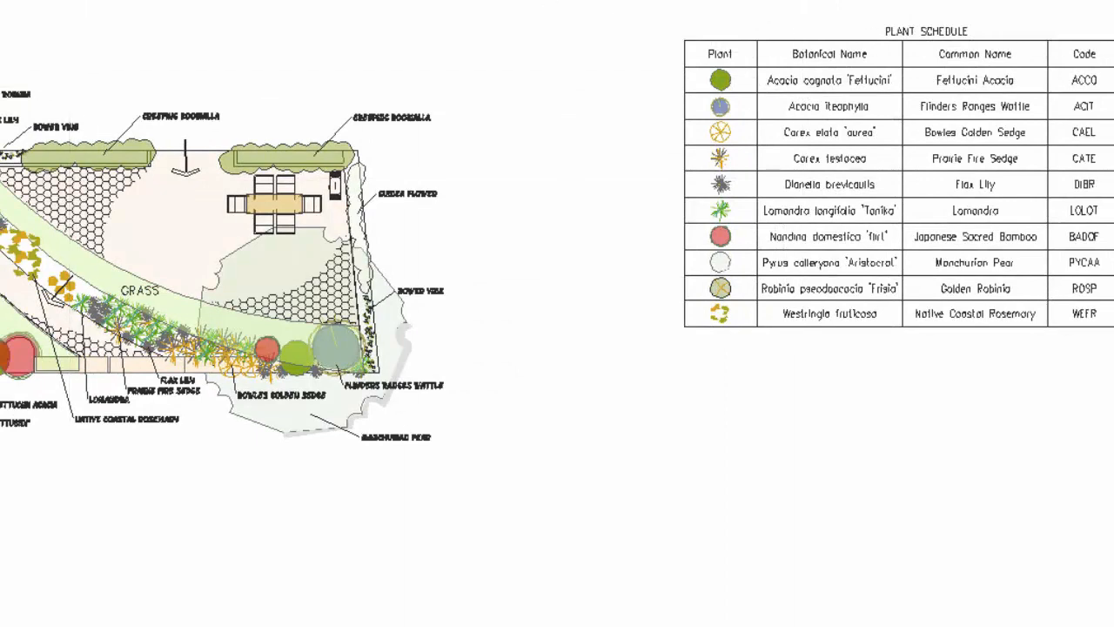
{"action": "left_click", "coordinate": [26, 0]}
{"action": "mouse_move", "coordinate": [113, 0]}
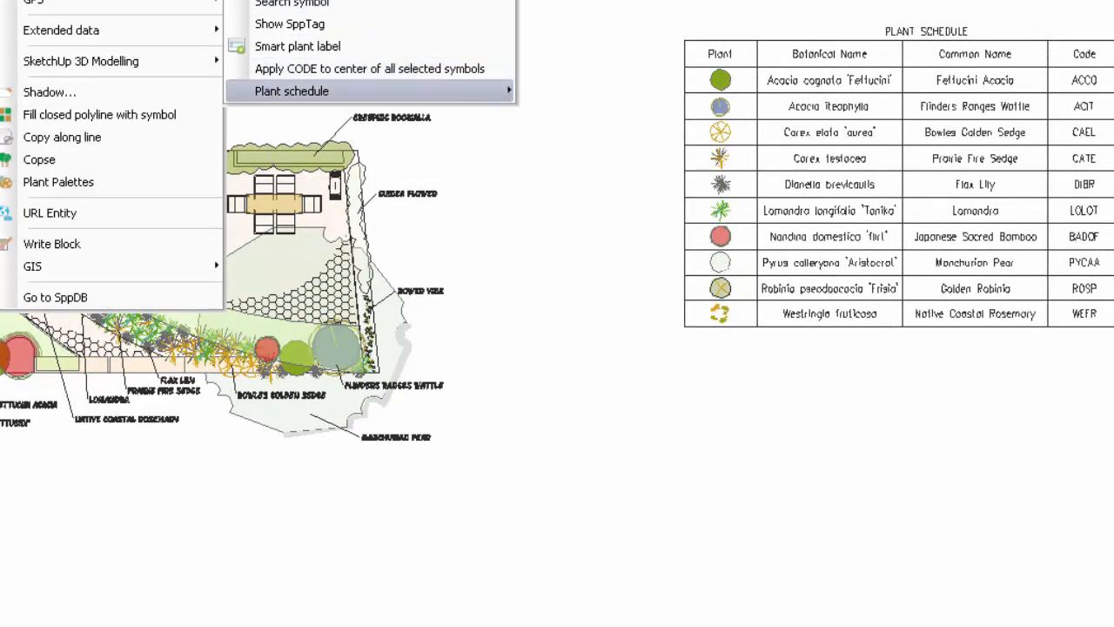
{"action": "mouse_move", "coordinate": [348, 91]}
{"action": "left_click", "coordinate": [605, 135]}
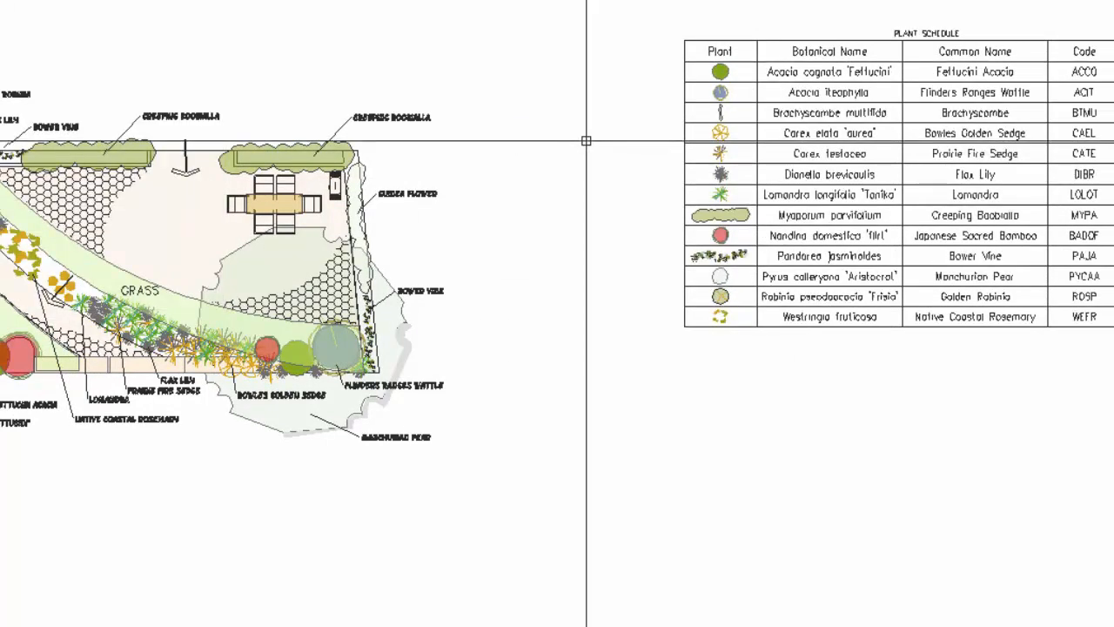
{"action": "scroll", "coordinate": [879, 244], "scroll_direction": "up", "scroll_amount": 2}
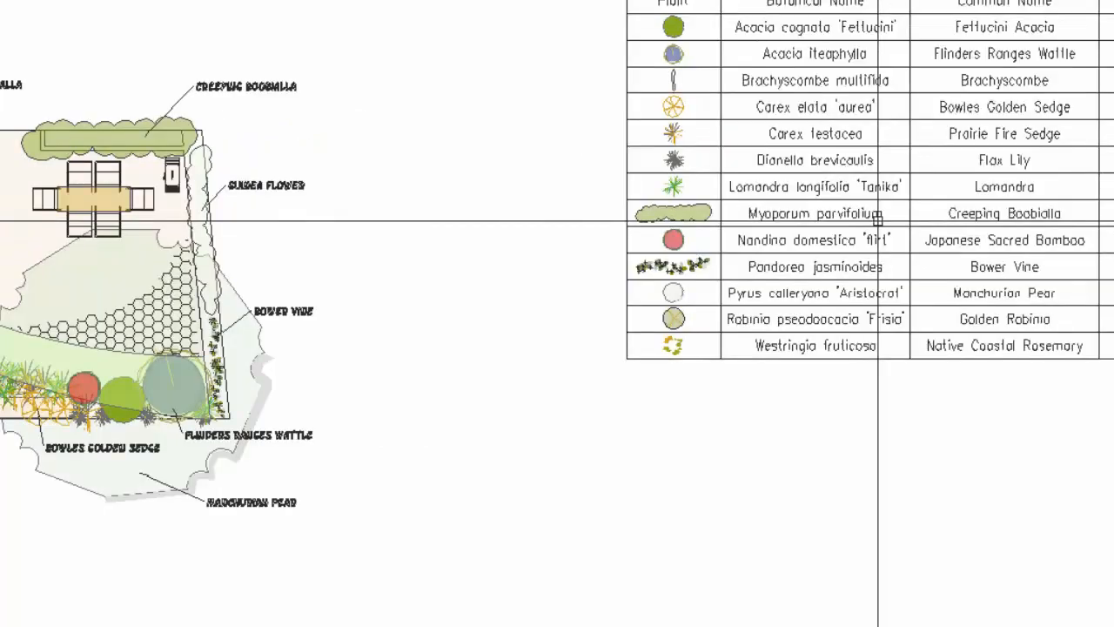